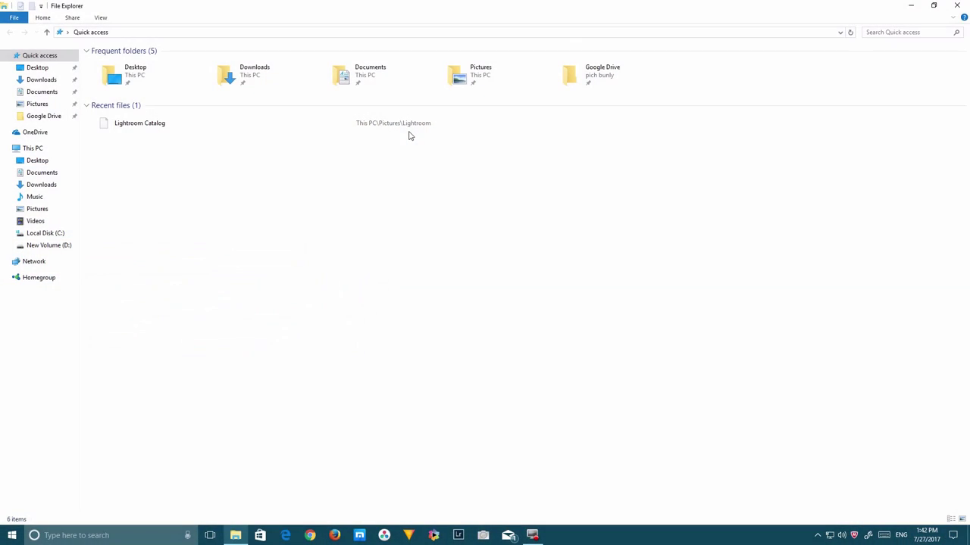
# Open the New Volume (D:) drive in File Explorer
pyautogui.click(47, 246)
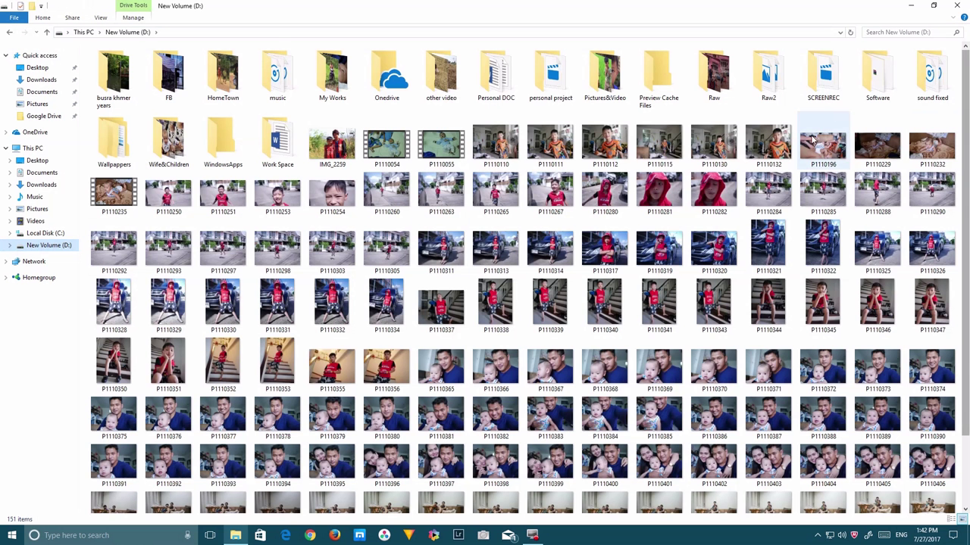
# Select the Raw2 folder on D: and bring Lightroom to the front
pyautogui.click(771, 83)
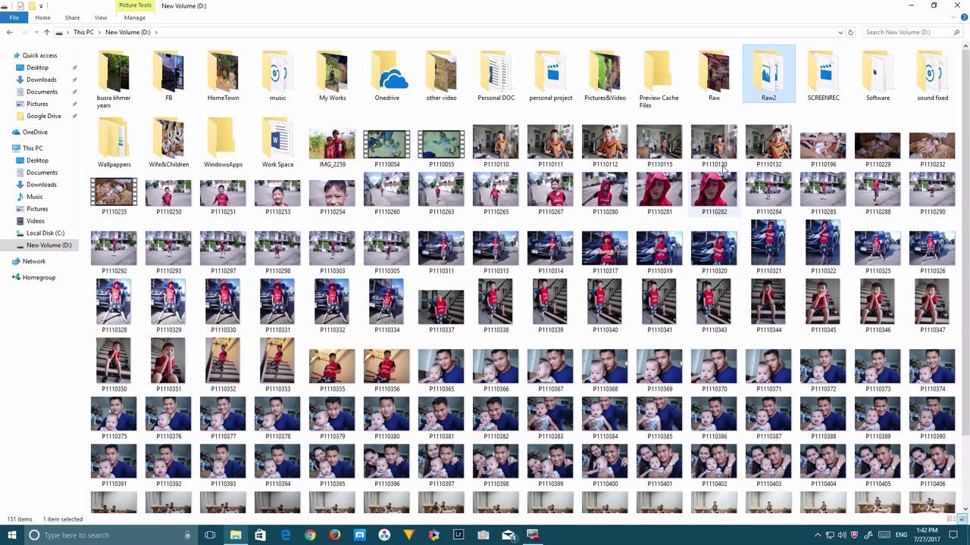
pyautogui.click(459, 535)
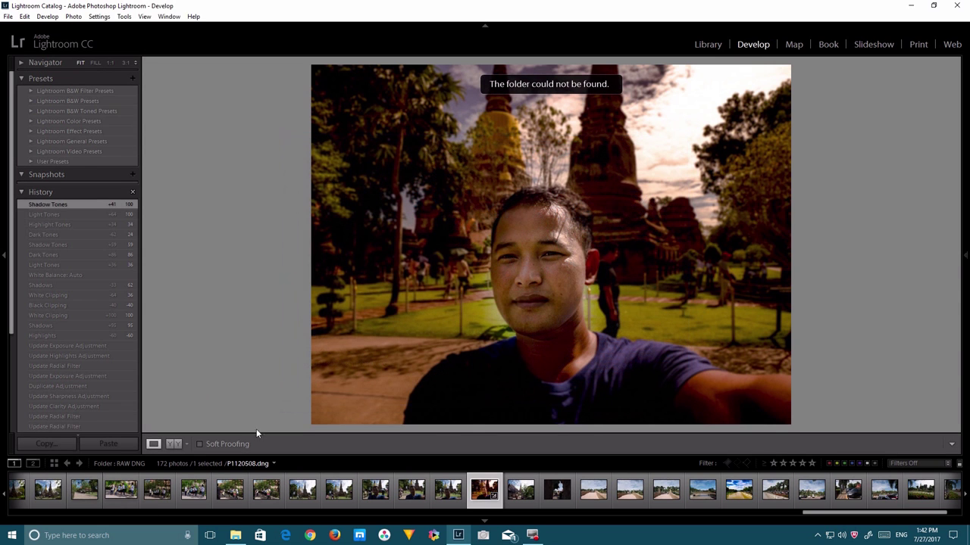
# Try importing only P1120310 from D:\Raw2 into the Lightroom catalog
pyautogui.click(706, 44)
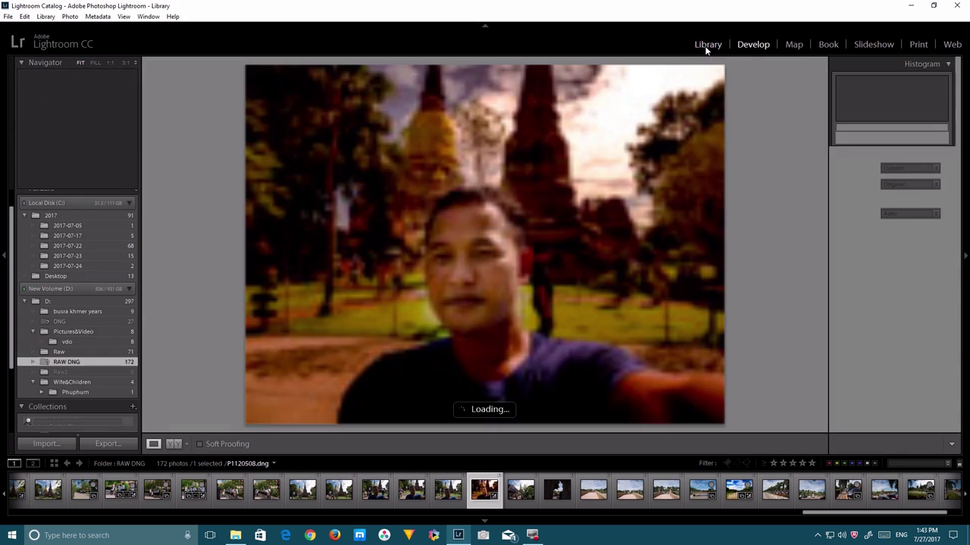
pyautogui.click(45, 443)
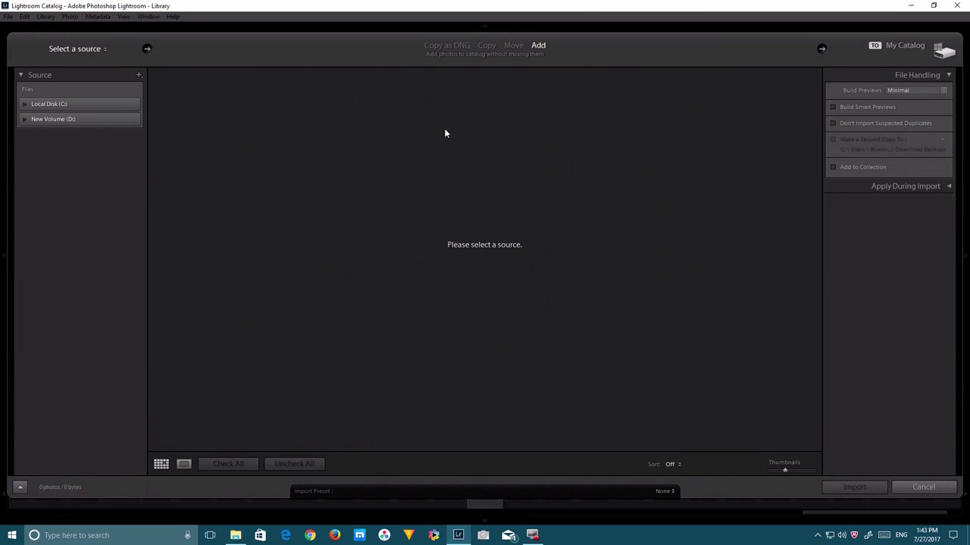
pyautogui.click(24, 120)
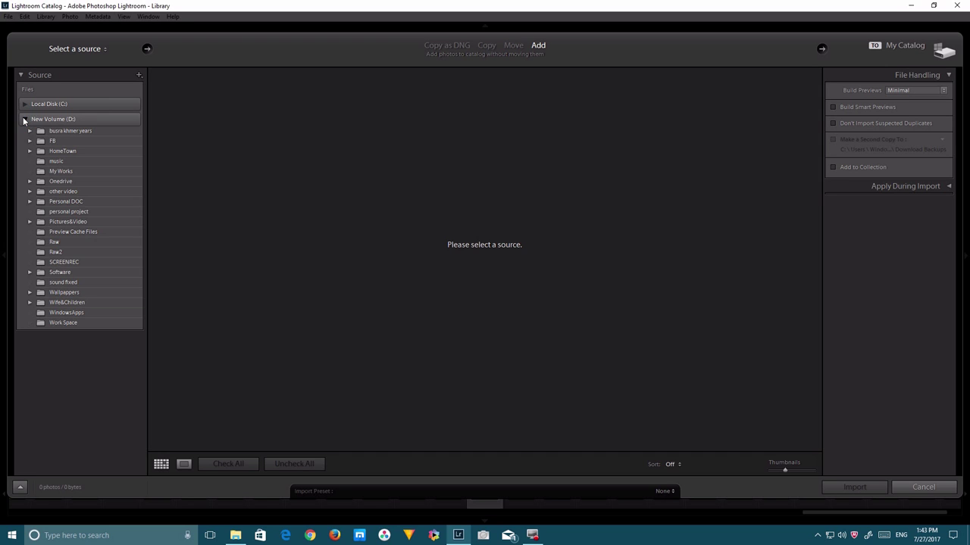
pyautogui.click(59, 253)
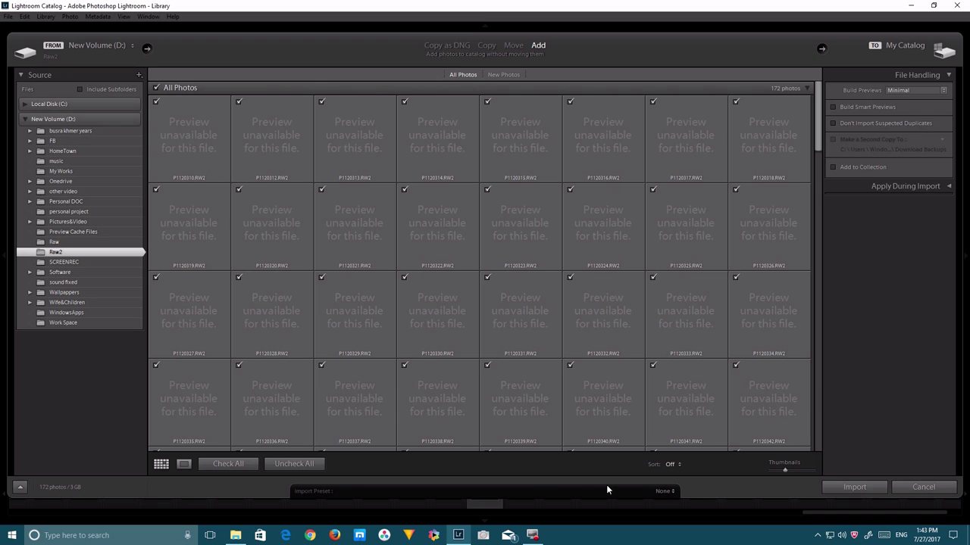
pyautogui.click(300, 463)
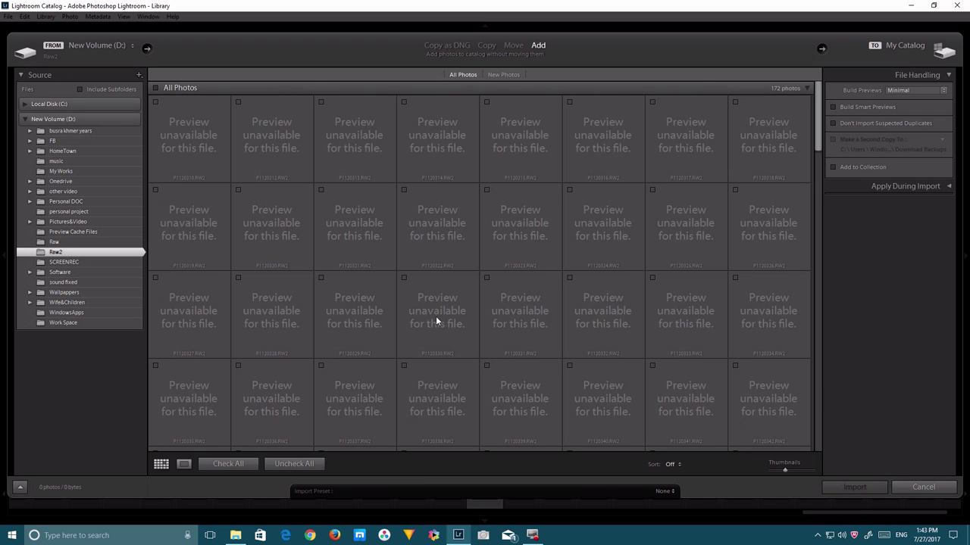
pyautogui.click(156, 102)
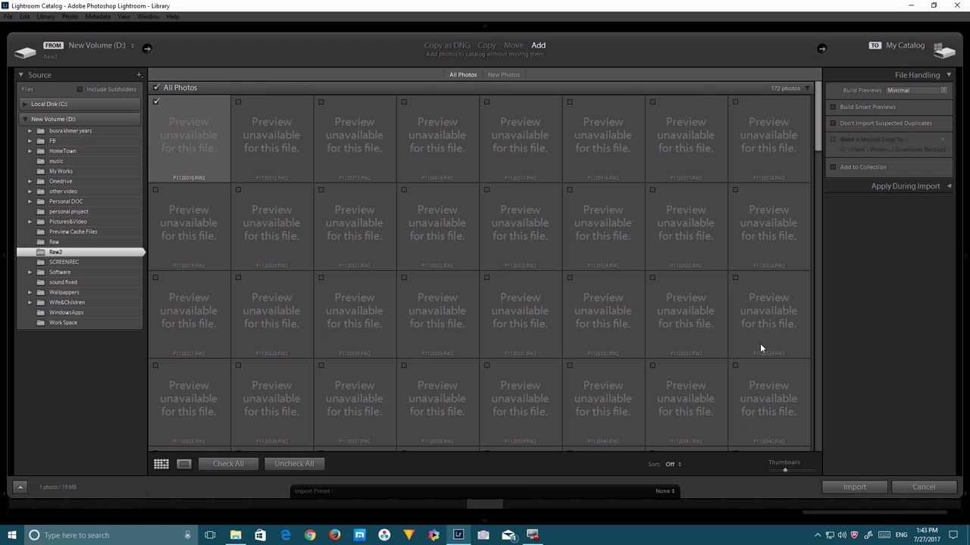
pyautogui.click(855, 487)
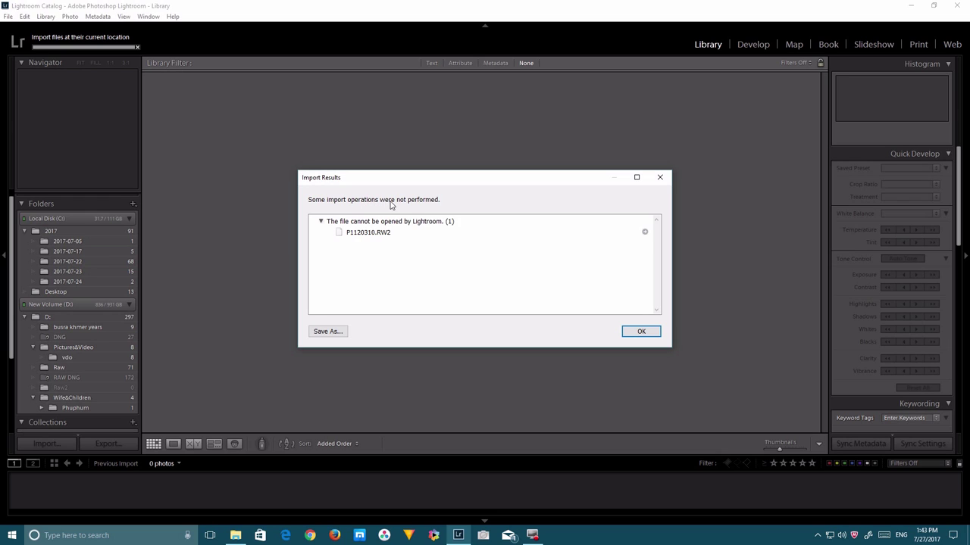
# Dismiss the import error, quit Lightroom skipping the catalog backup, and close File Explorer
pyautogui.click(662, 182)
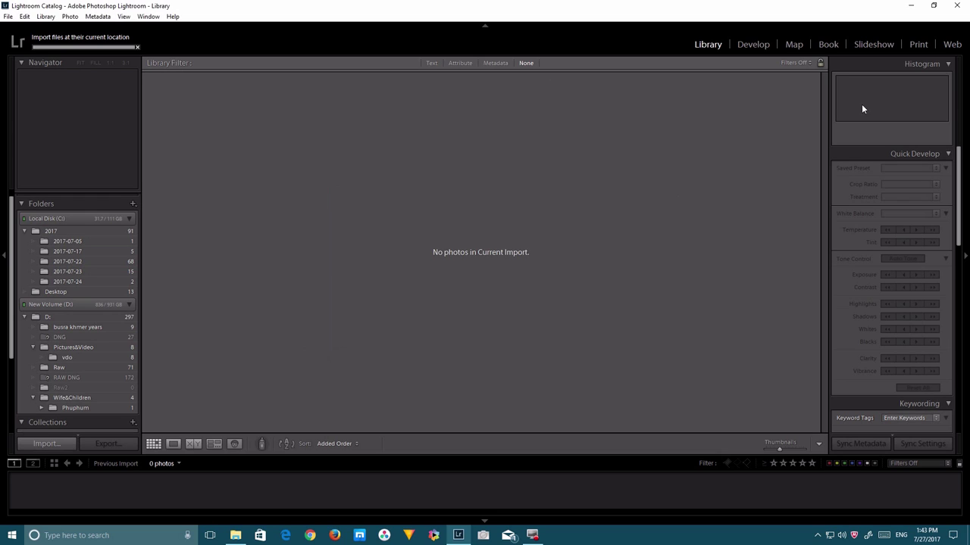
pyautogui.click(956, 8)
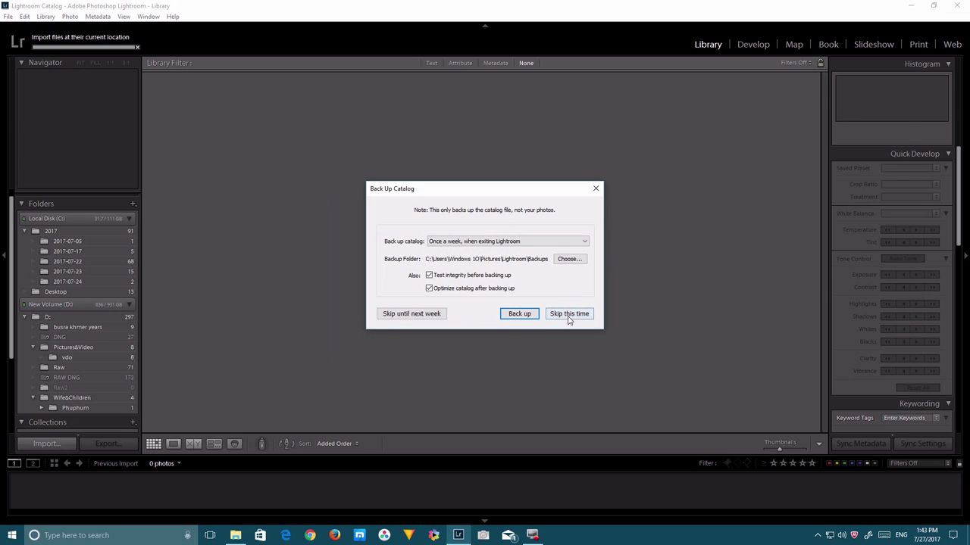
pyautogui.click(569, 313)
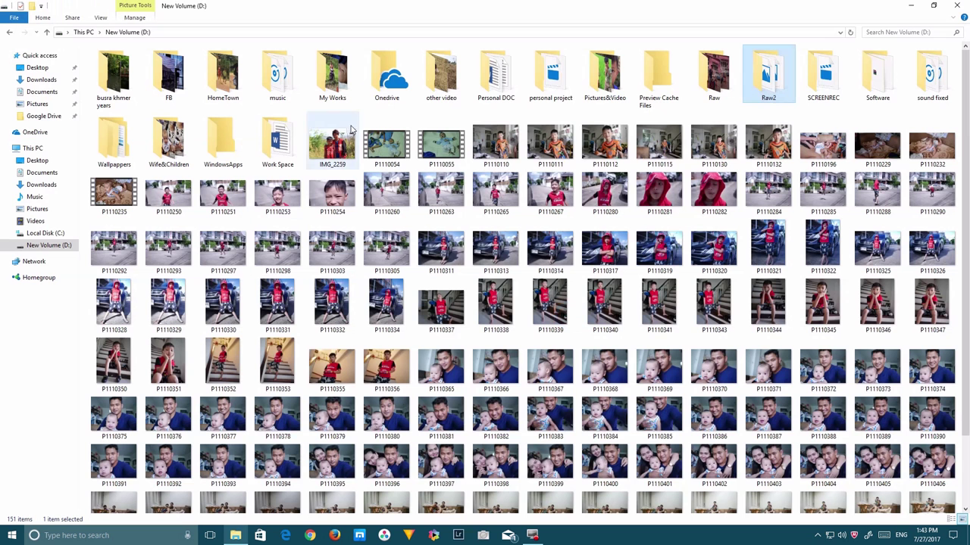
pyautogui.click(956, 6)
# Refresh the Windows desktop repeatedly from its right-click menu
pyautogui.rightClick(472, 91)
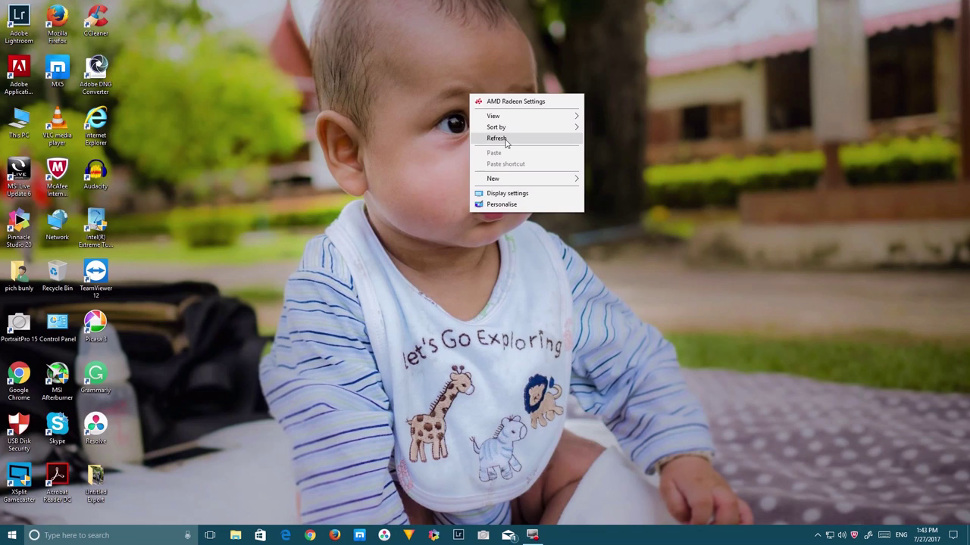
pyautogui.rightClick(293, 104)
pyautogui.click(321, 148)
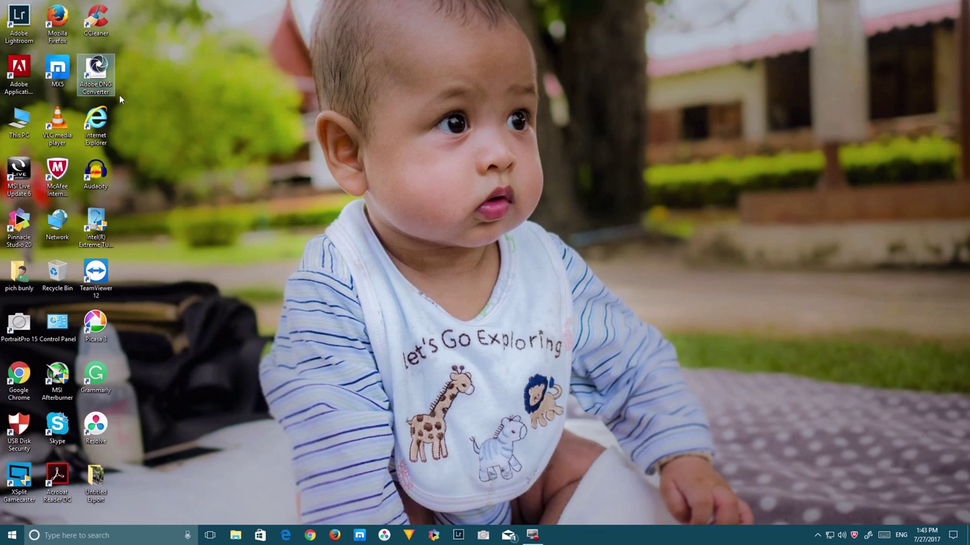
pyautogui.rightClick(216, 103)
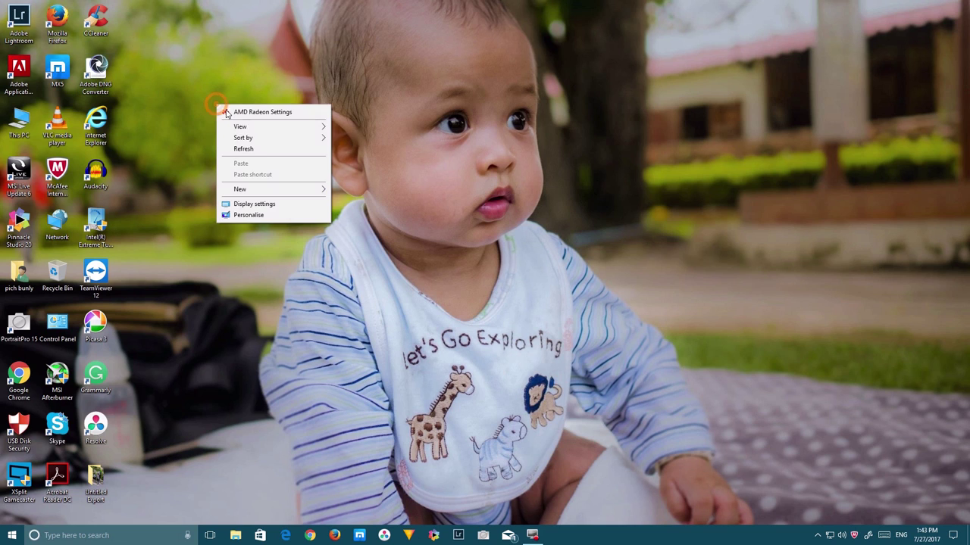
pyautogui.click(259, 149)
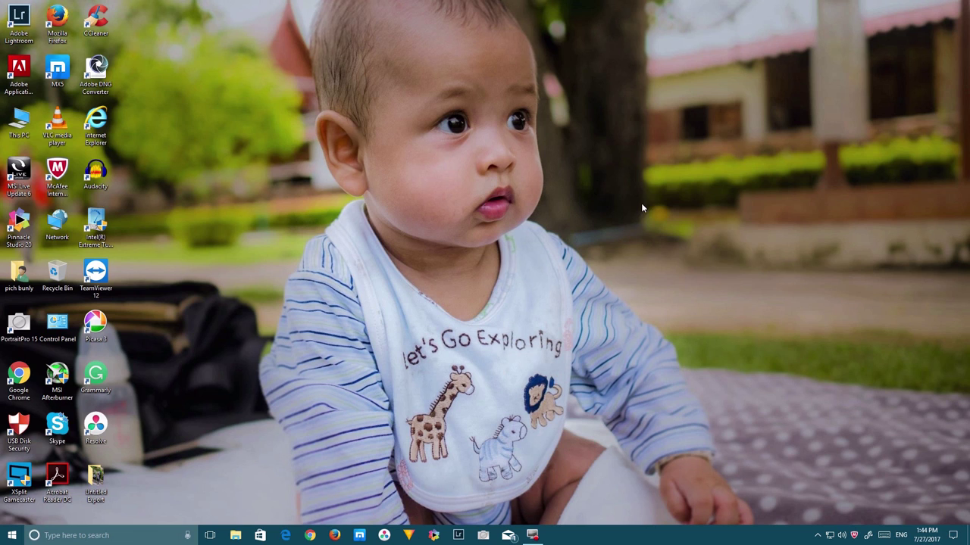
pyautogui.rightClick(625, 175)
pyautogui.click(686, 228)
pyautogui.rightClick(247, 188)
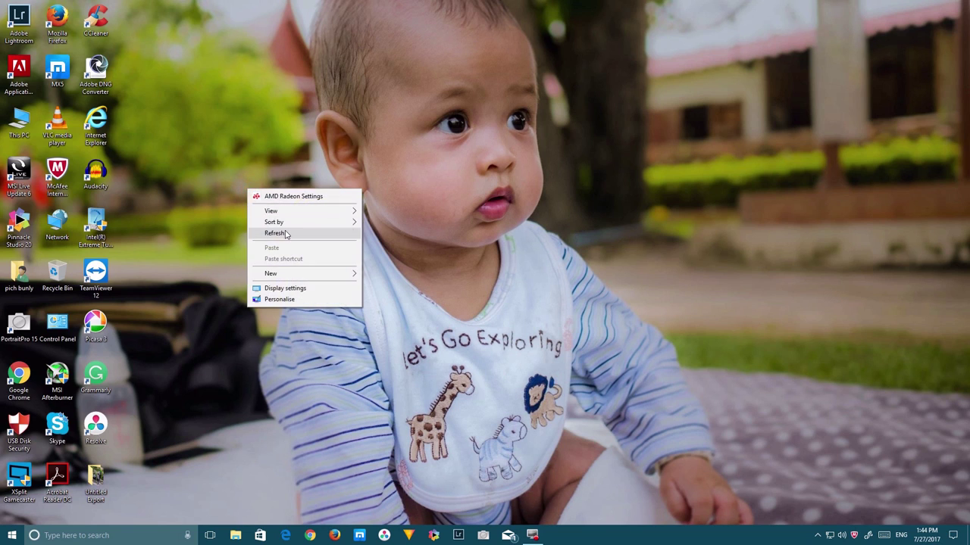
pyautogui.click(286, 235)
pyautogui.rightClick(242, 180)
pyautogui.click(275, 233)
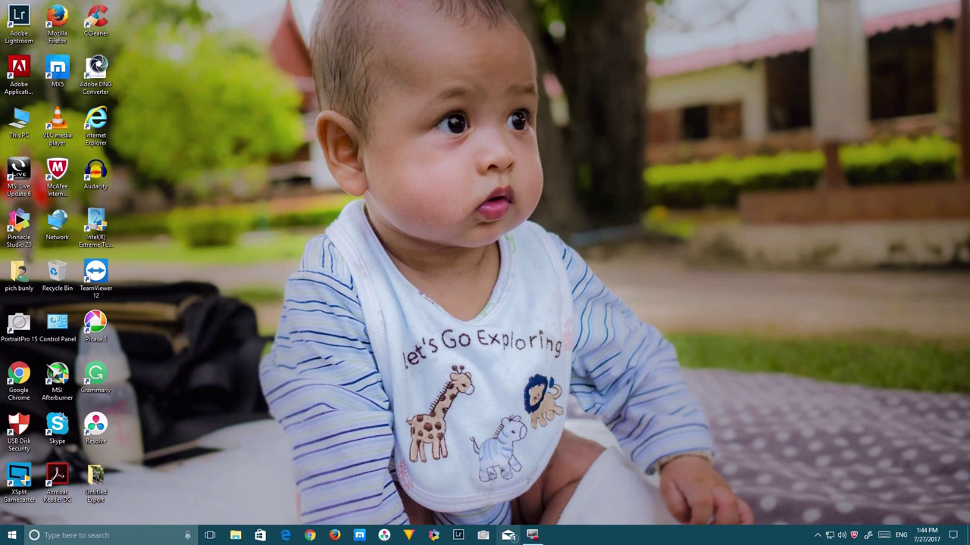
pyautogui.rightClick(547, 203)
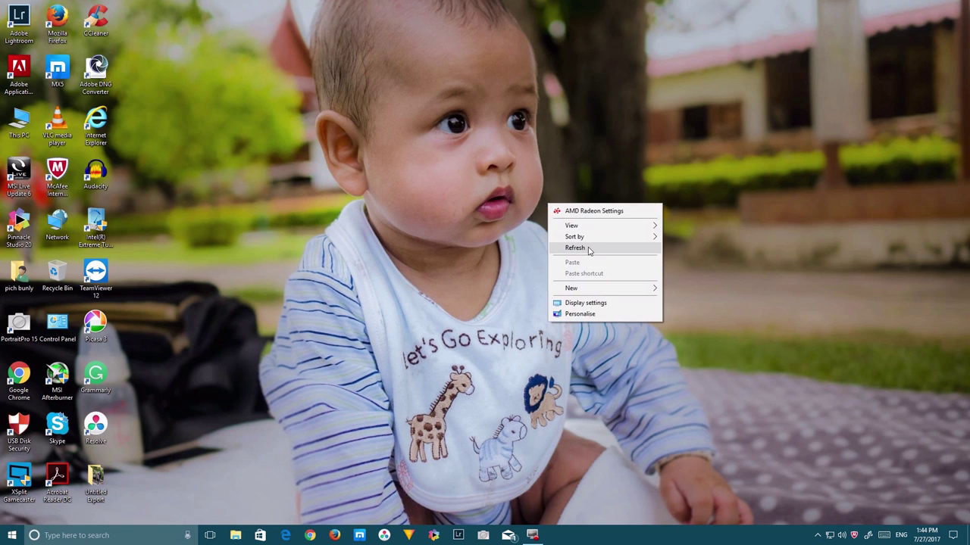
pyautogui.click(584, 248)
pyautogui.rightClick(207, 182)
pyautogui.click(257, 229)
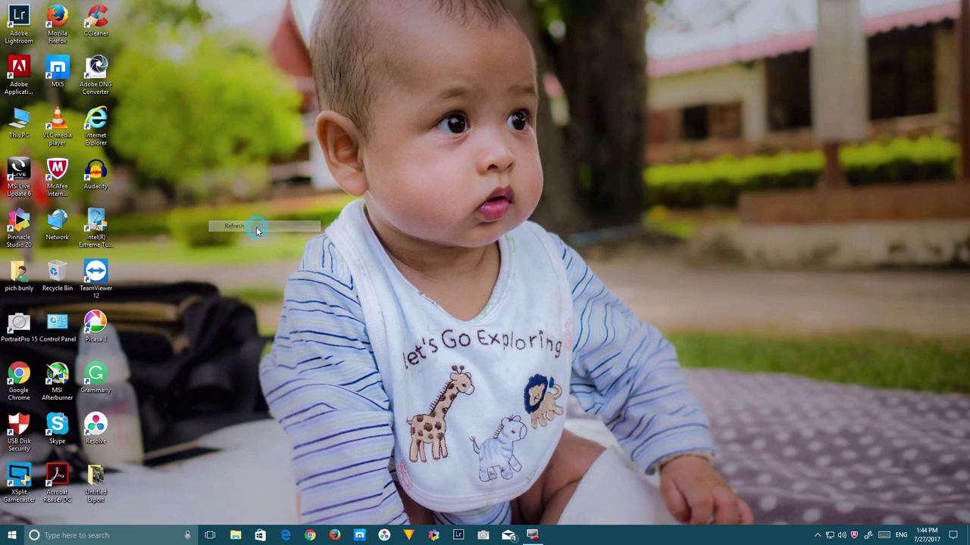
# Launch Adobe DNG Converter and set D:\Raw2 as the source folder of images to convert
pyautogui.doubleClick(96, 72)
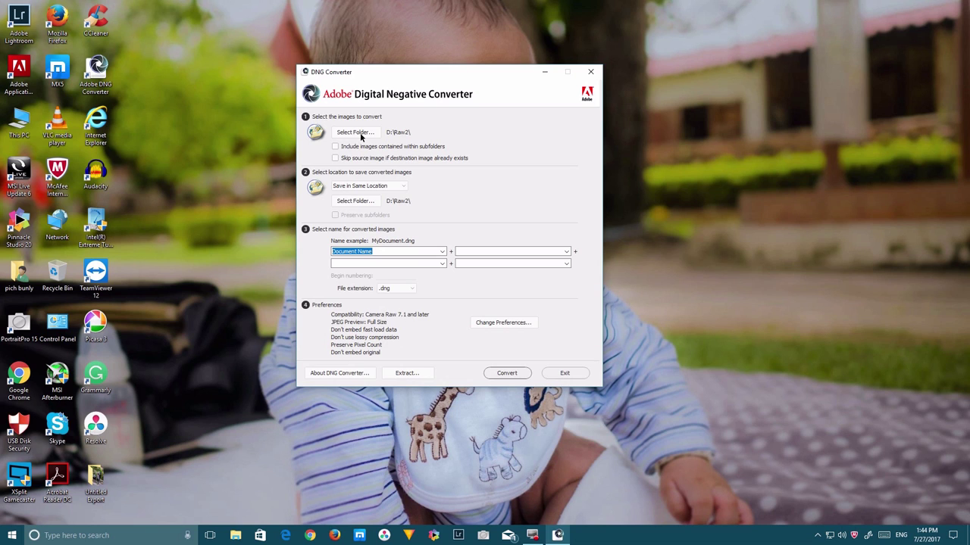
pyautogui.click(356, 133)
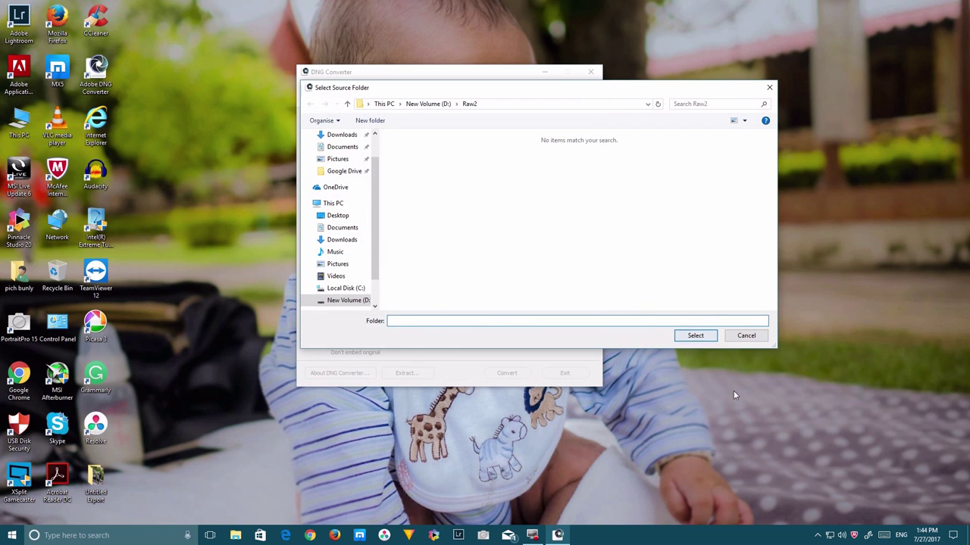
pyautogui.click(347, 301)
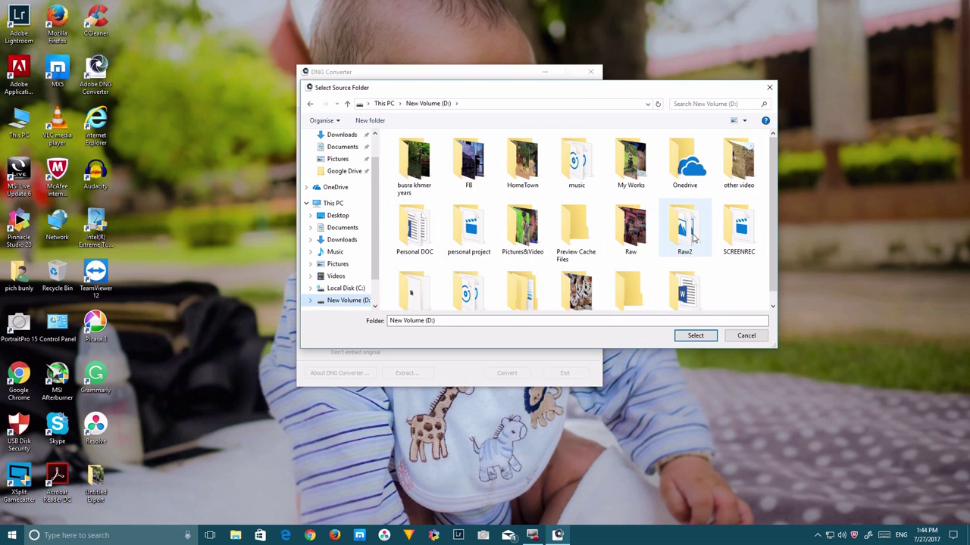
pyautogui.moveTo(693, 240)
pyautogui.doubleClick(693, 240)
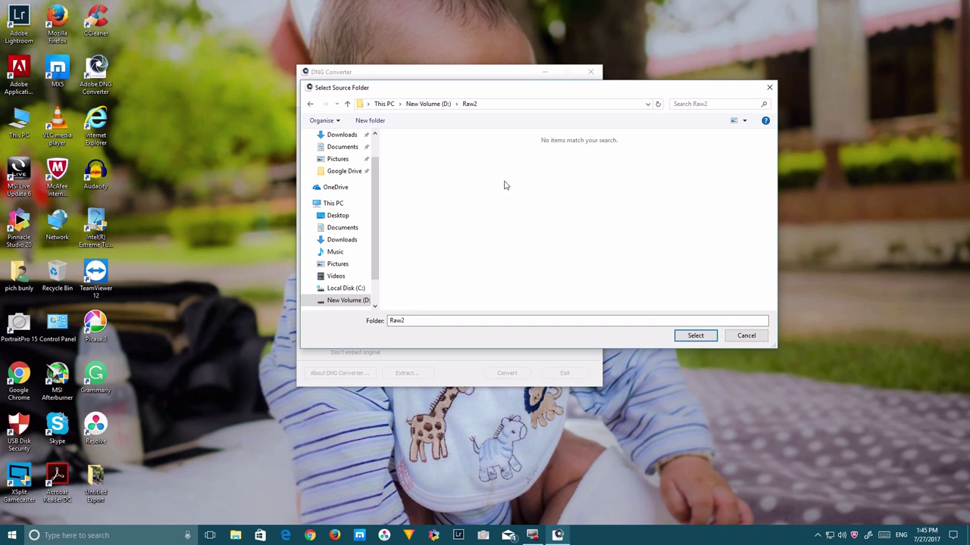
pyautogui.click(742, 335)
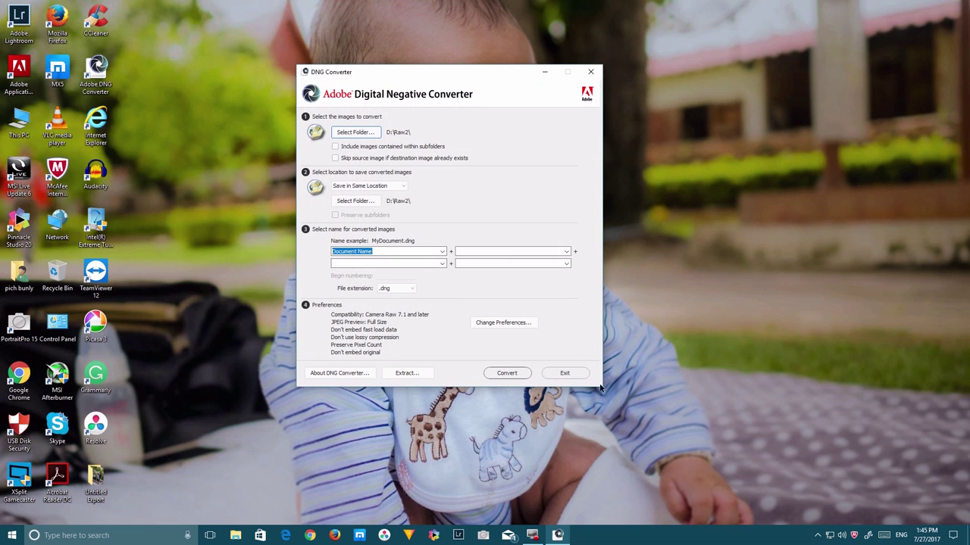
pyautogui.click(356, 132)
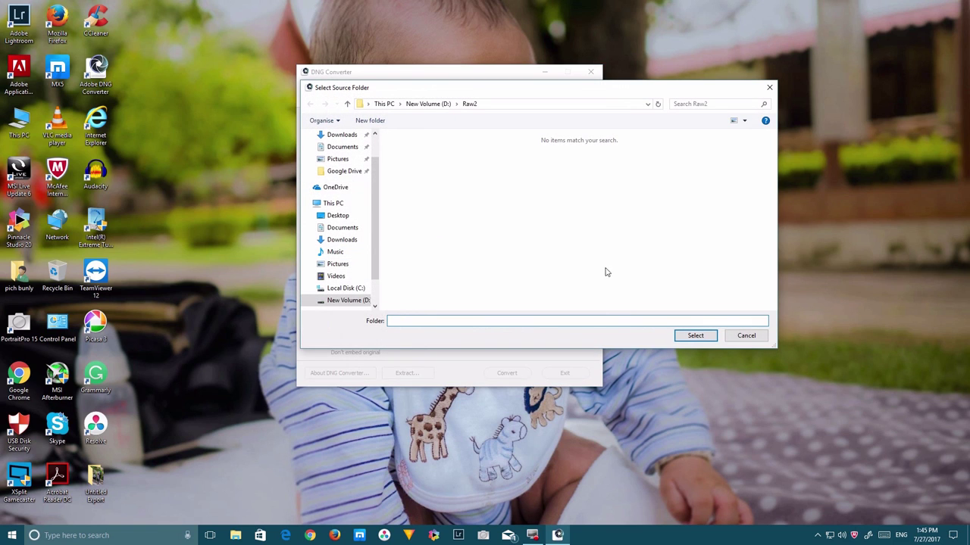
pyautogui.click(327, 300)
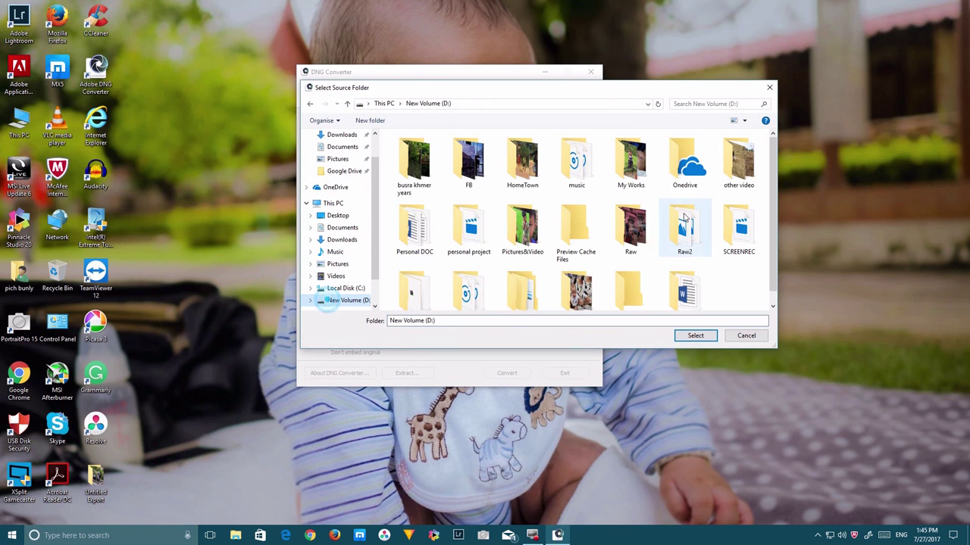
pyautogui.click(704, 242)
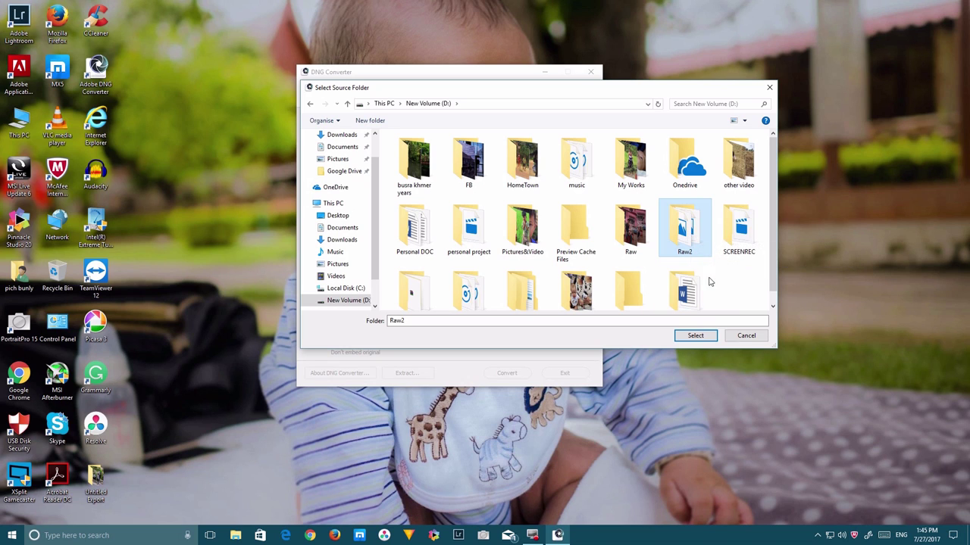
pyautogui.click(703, 336)
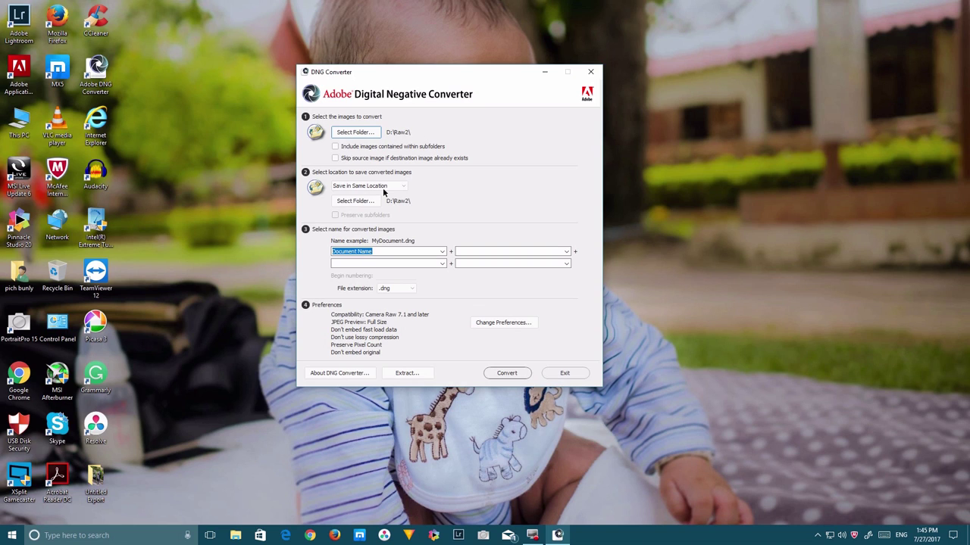
# Keep the converted file extension as lowercase .dng
pyautogui.click(411, 291)
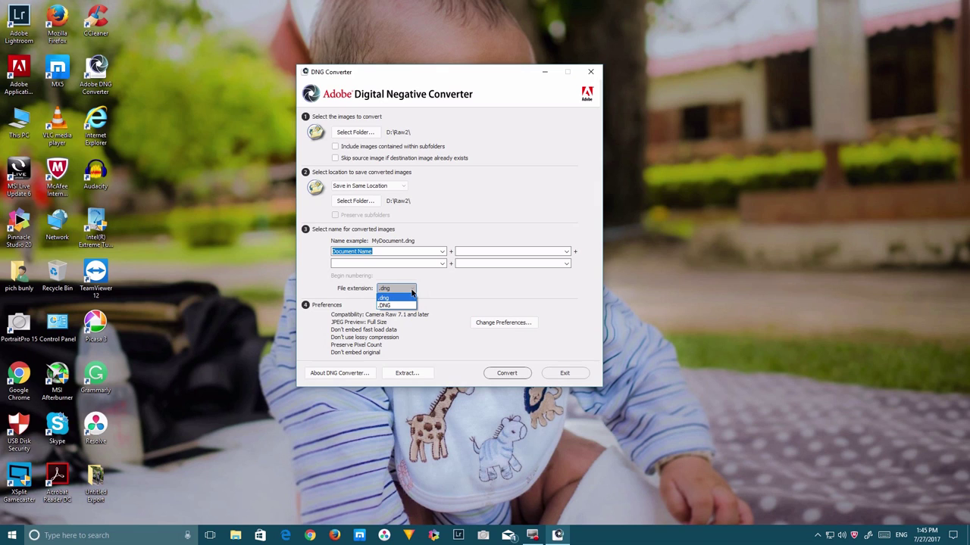
pyautogui.click(453, 288)
pyautogui.click(410, 291)
pyautogui.click(463, 290)
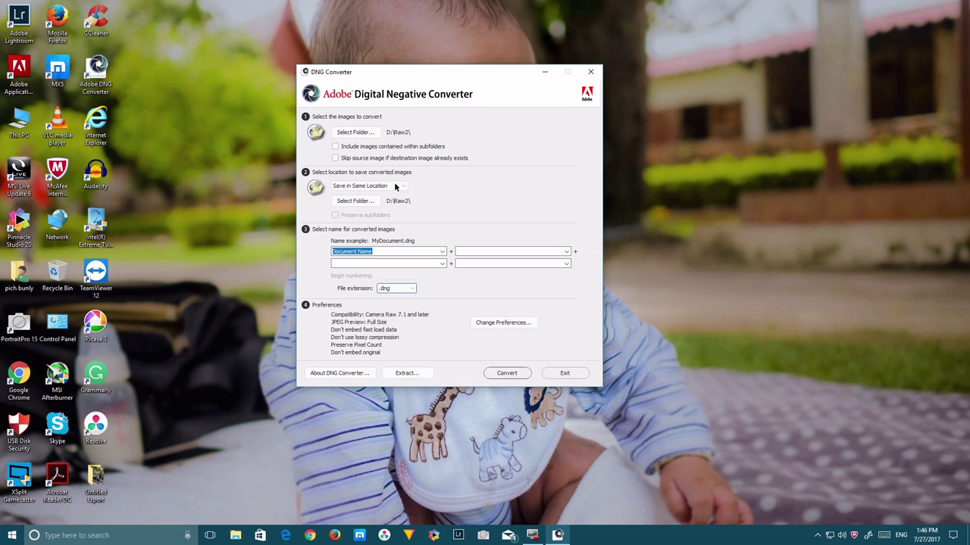
# Leave the destination unchanged beside the originals and start converting the Raw2 images
pyautogui.click(362, 202)
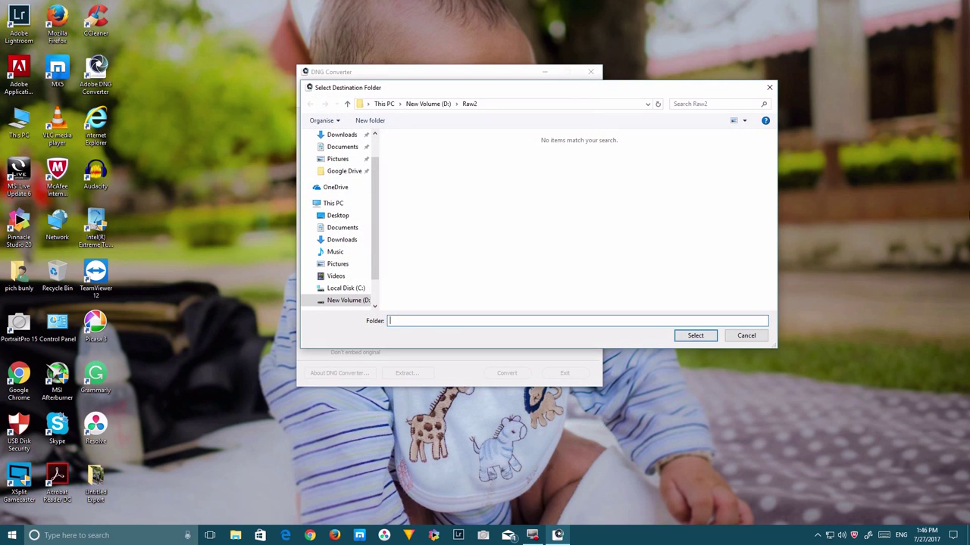
pyautogui.click(768, 88)
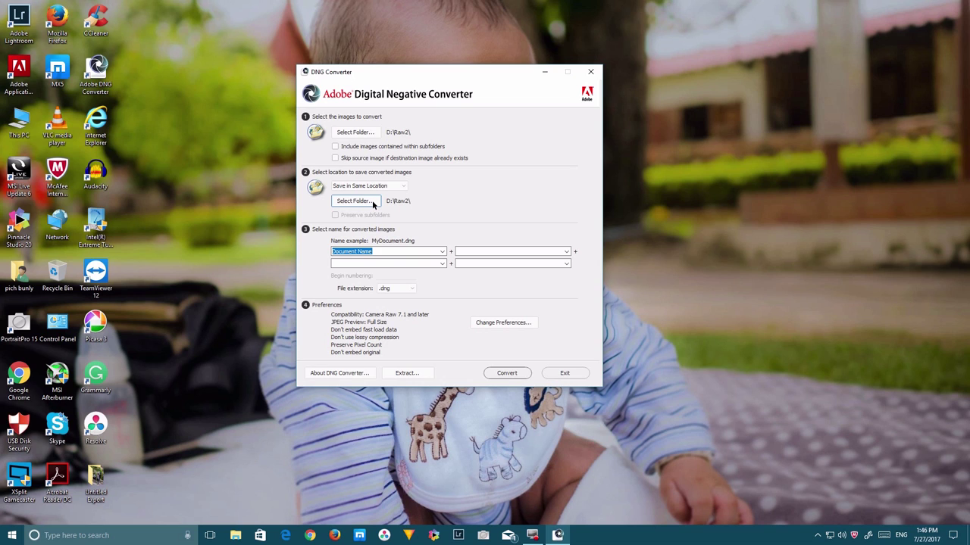
pyautogui.click(349, 203)
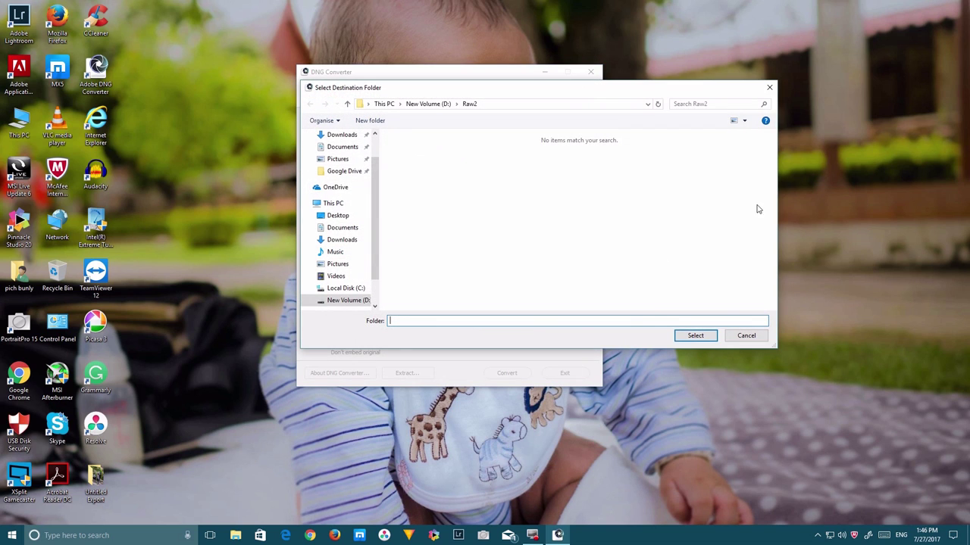
pyautogui.click(768, 88)
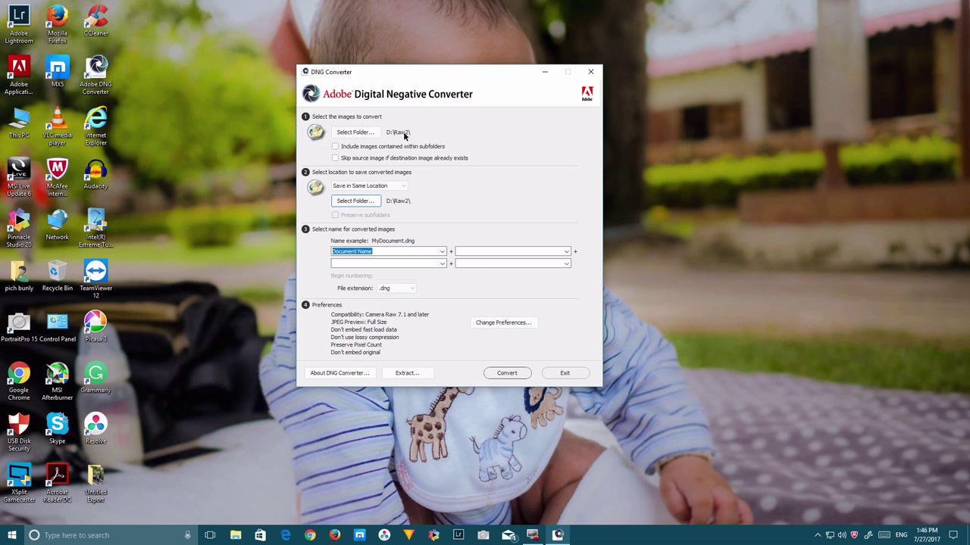
pyautogui.click(510, 373)
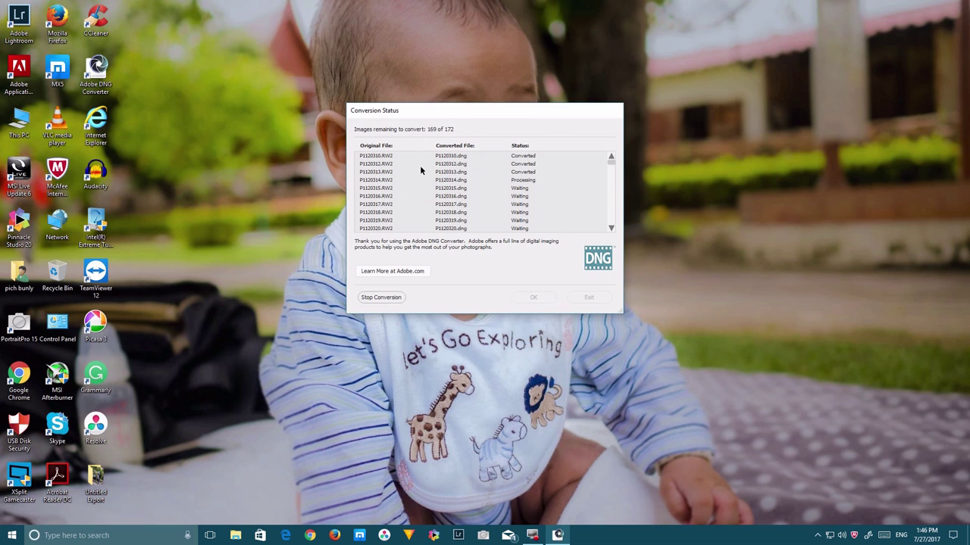
# Switch to Lightroom while the conversion runs, then bring up File Explorer
pyautogui.click(458, 536)
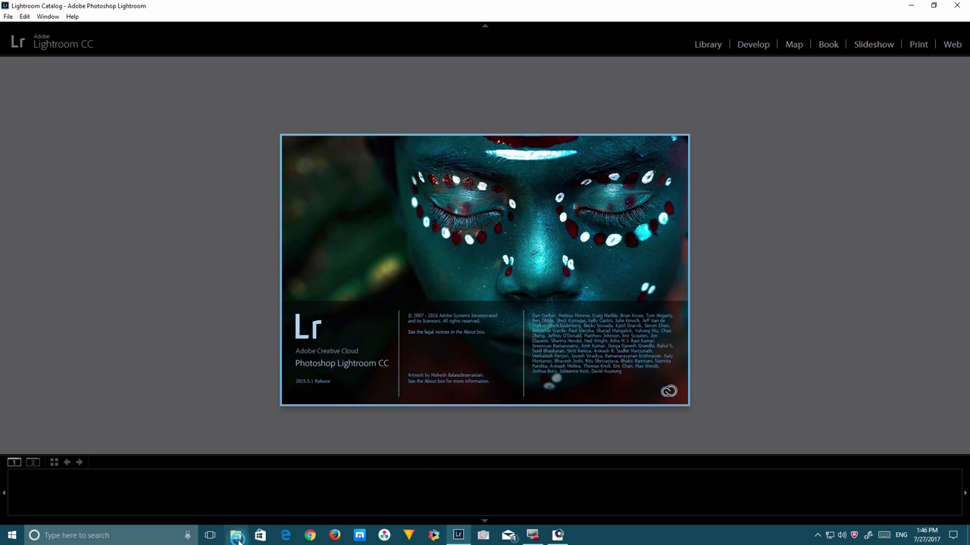
pyautogui.click(235, 536)
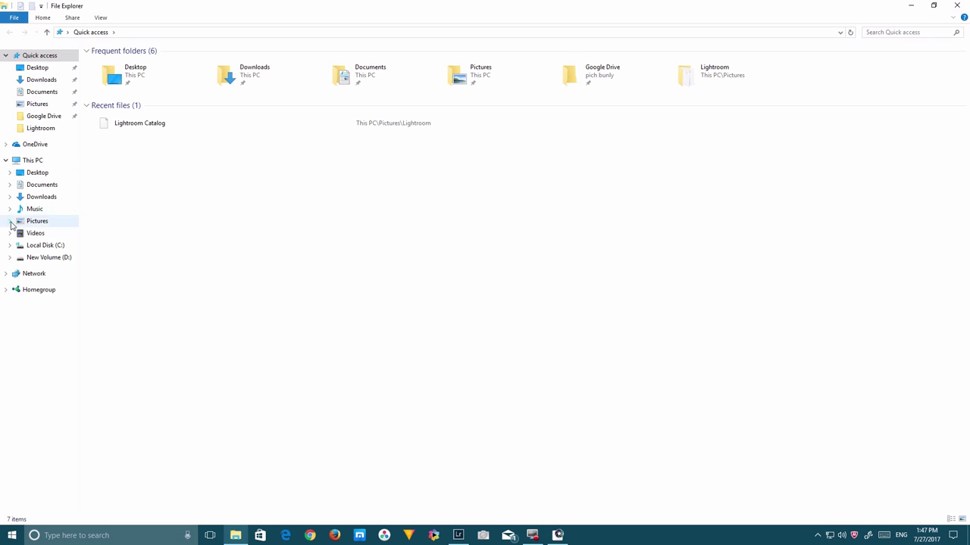
# Open the Raw2 folder on drive D:
pyautogui.click(45, 257)
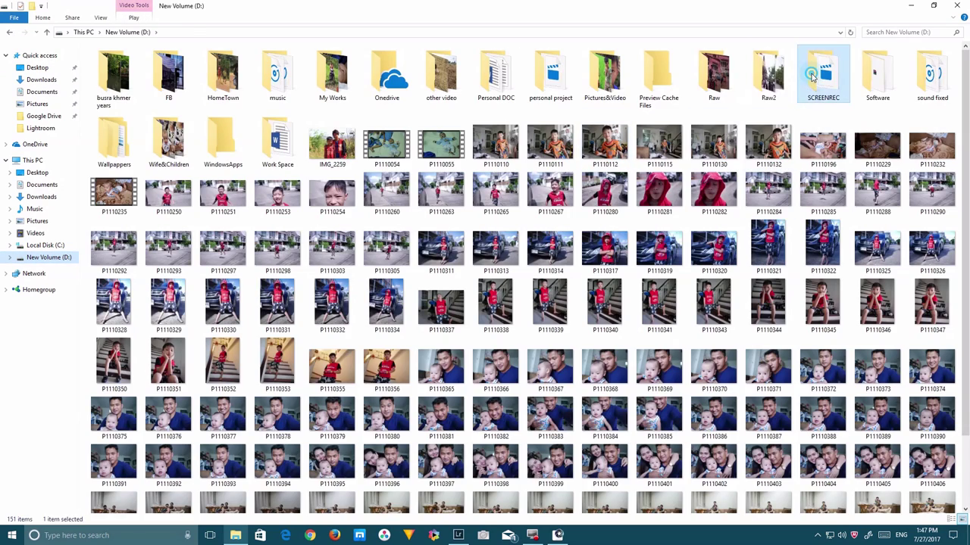
pyautogui.doubleClick(822, 76)
pyautogui.click(9, 31)
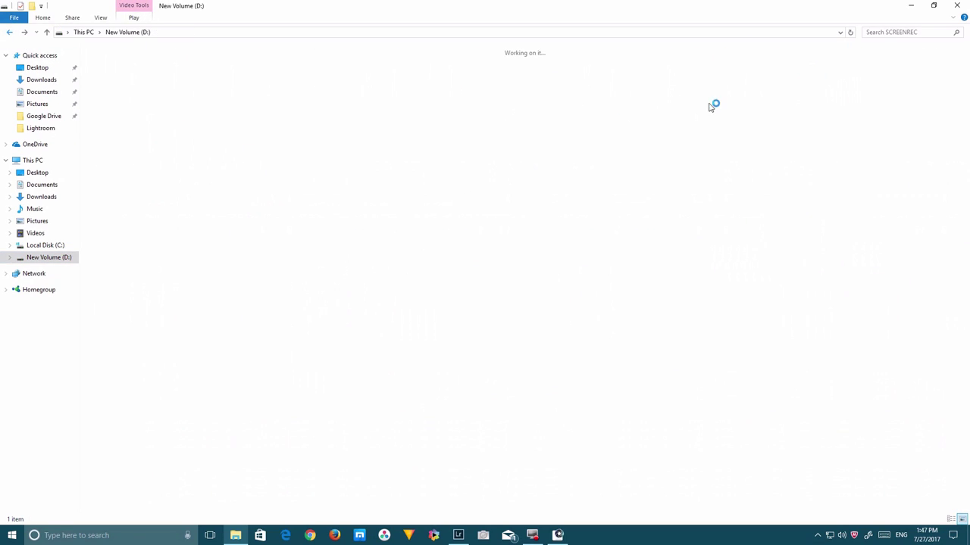
pyautogui.doubleClick(768, 76)
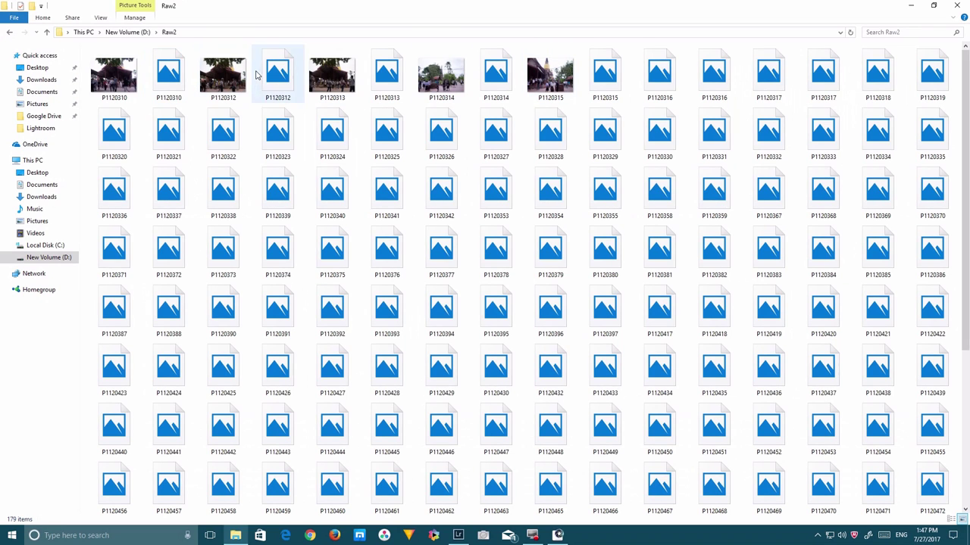
# Compare the properties of P1120310's DNG and RW2 files, then close File Explorer
pyautogui.click(119, 74)
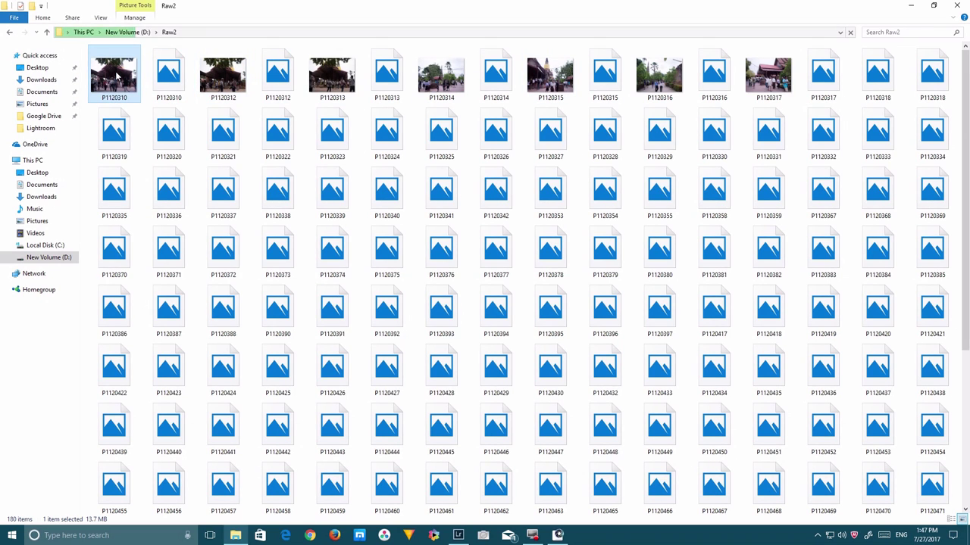
pyautogui.rightClick(118, 75)
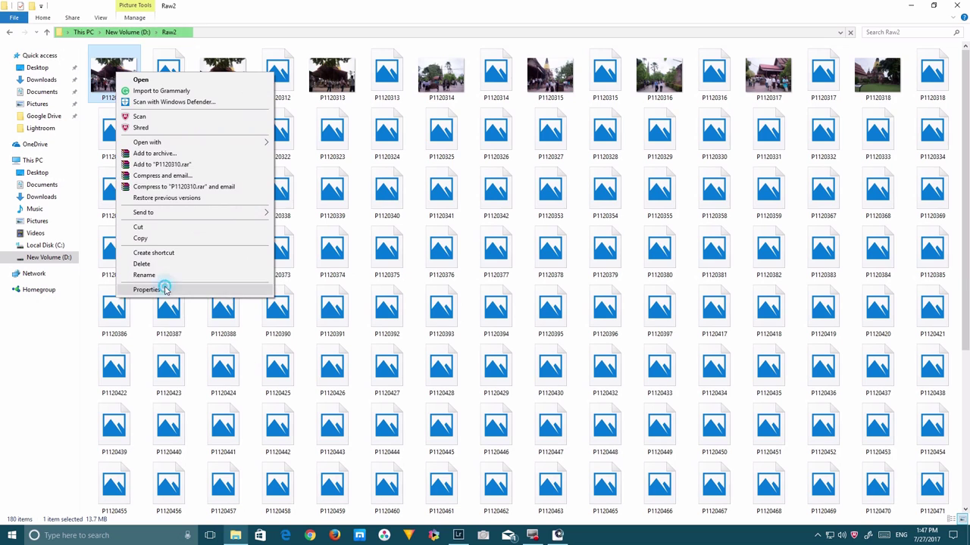
pyautogui.click(163, 289)
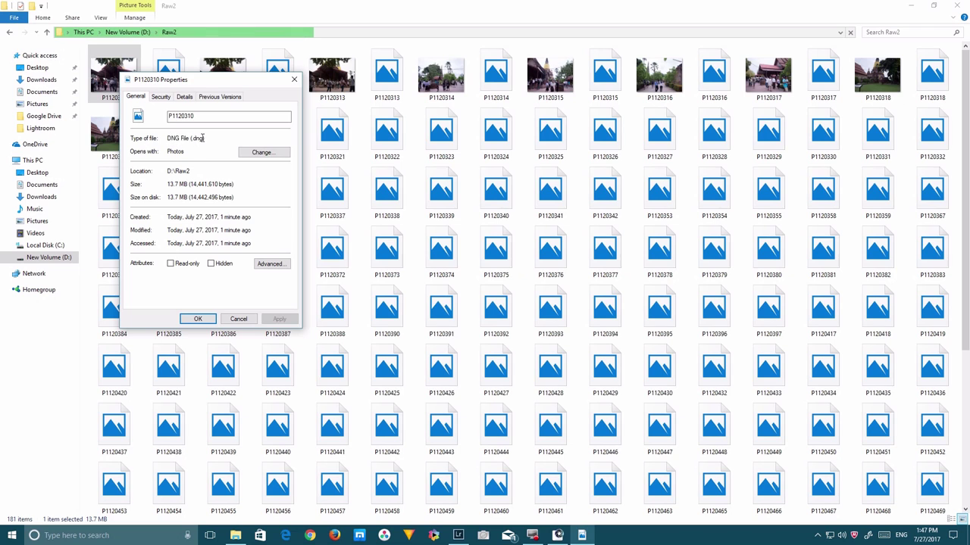
pyautogui.click(294, 79)
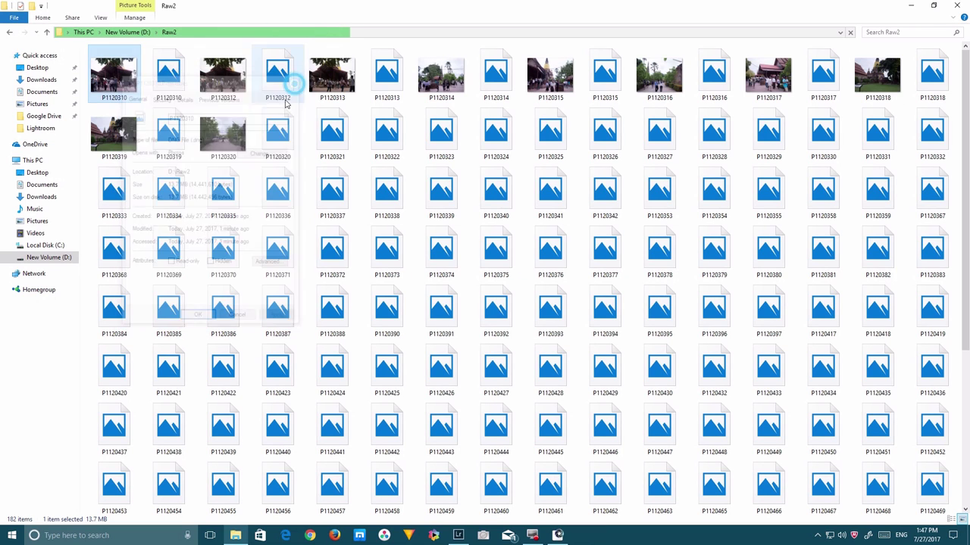
pyautogui.rightClick(160, 81)
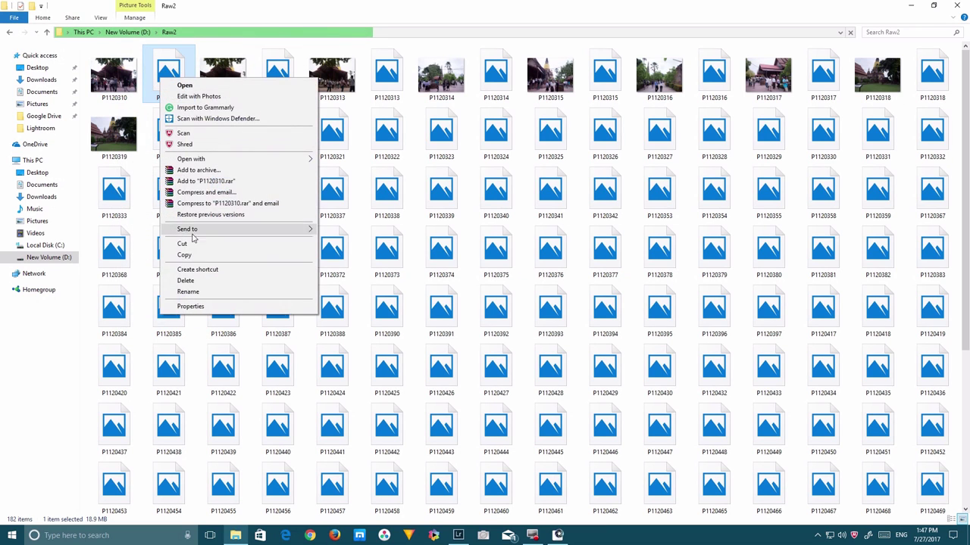
pyautogui.click(194, 306)
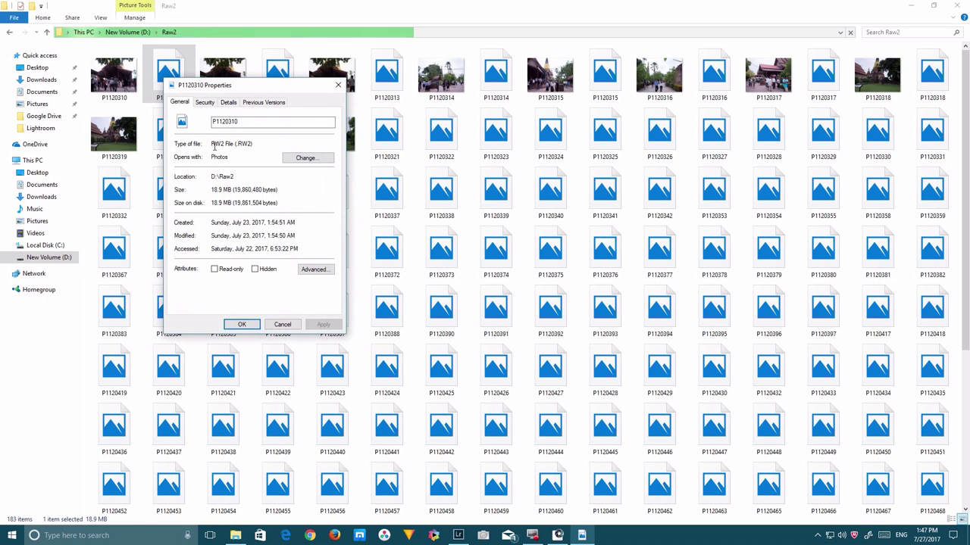
pyautogui.click(338, 85)
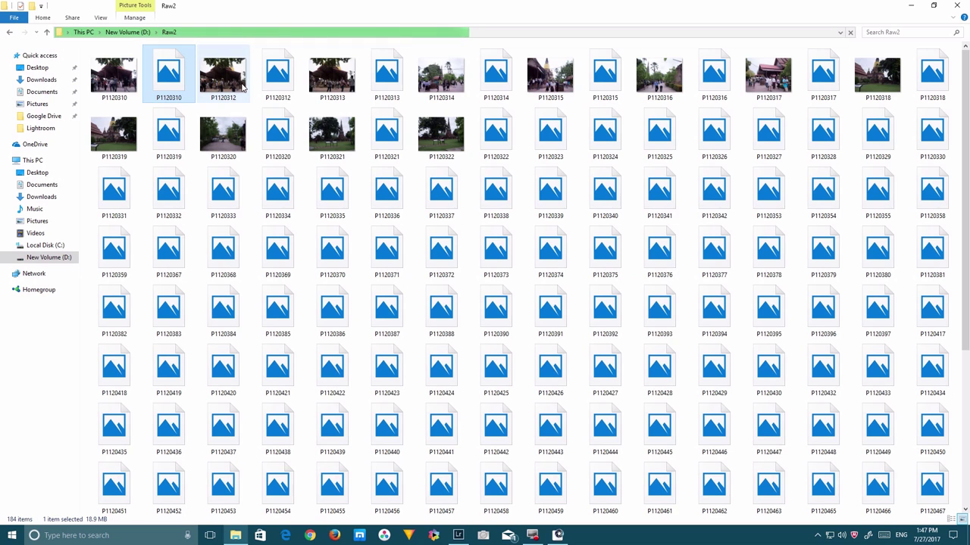
pyautogui.click(964, 5)
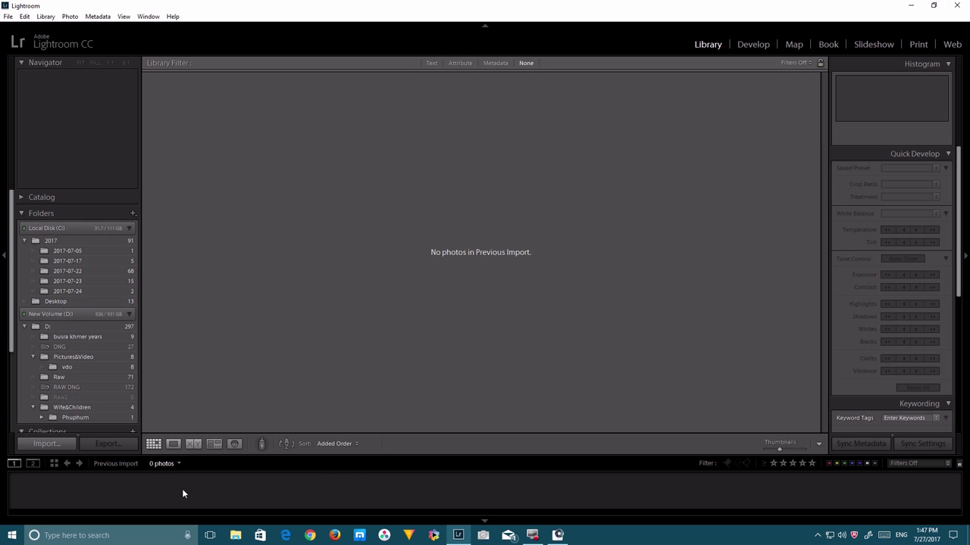
# Import just P1120310.dng and P1120312.dng from D:\Raw2 into Lightroom
pyautogui.click(38, 444)
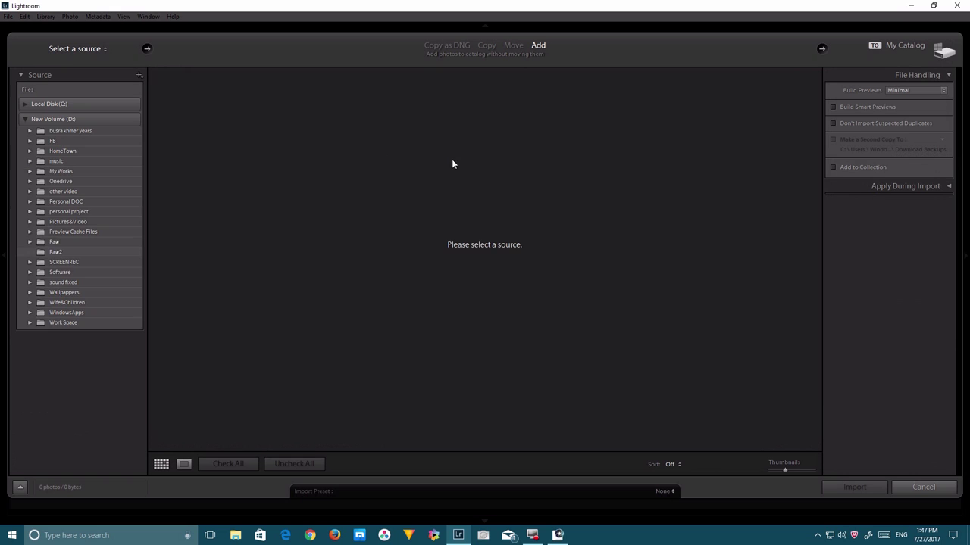
pyautogui.click(51, 252)
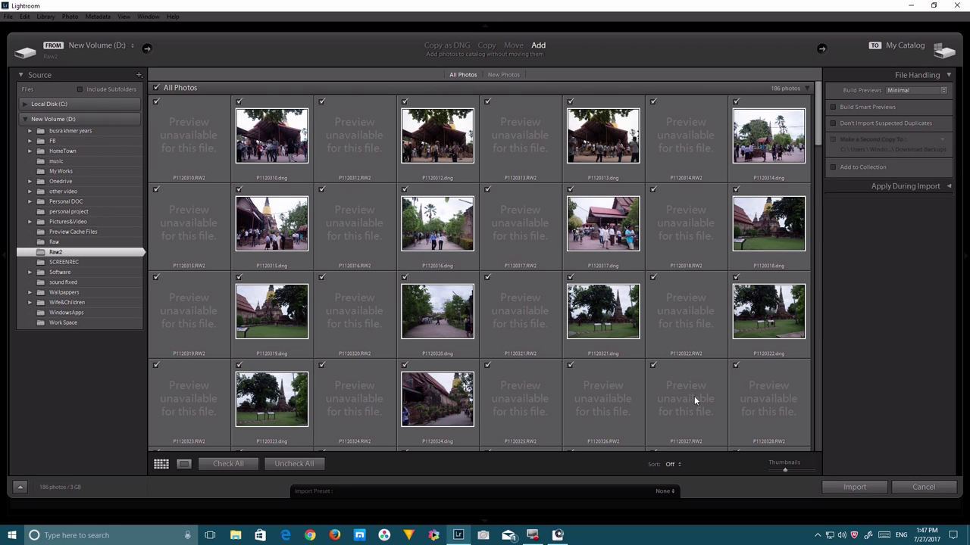
pyautogui.click(294, 464)
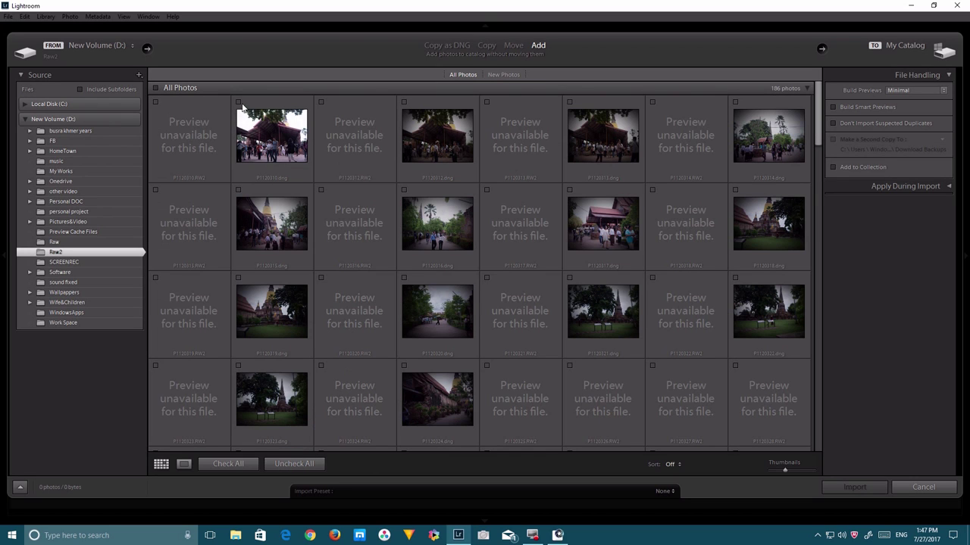
pyautogui.click(240, 102)
pyautogui.click(404, 102)
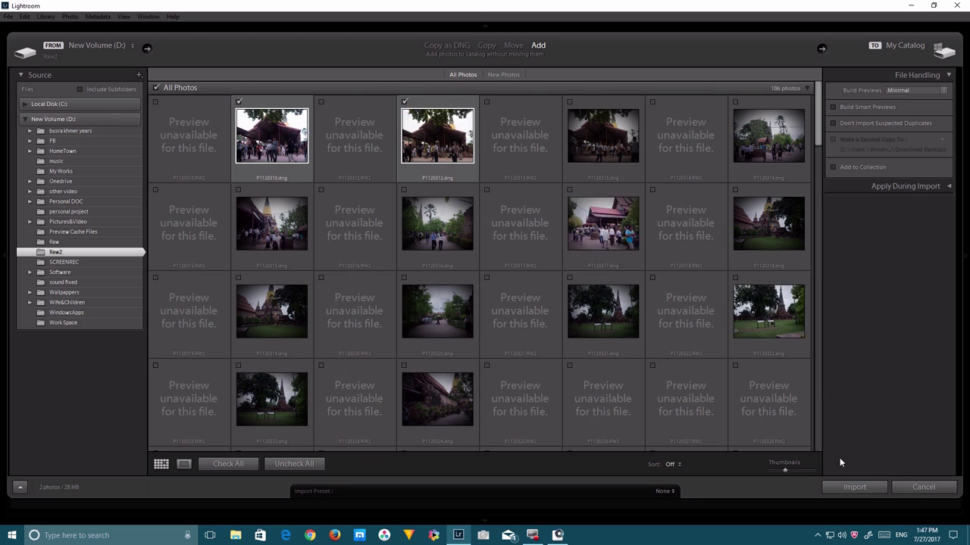
pyautogui.click(849, 487)
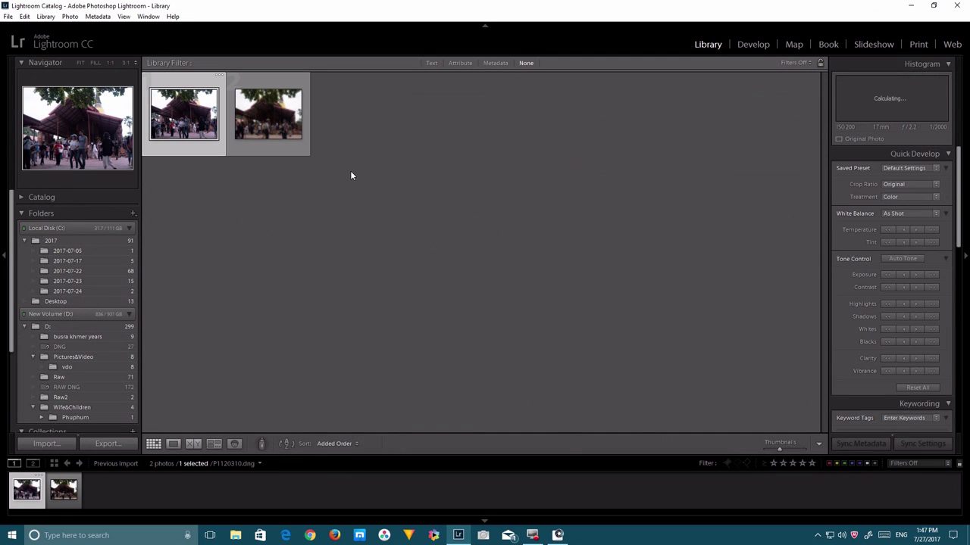
# Open P1120310.dng in Loupe view and move to the Develop module's Basic panel
pyautogui.doubleClick(195, 114)
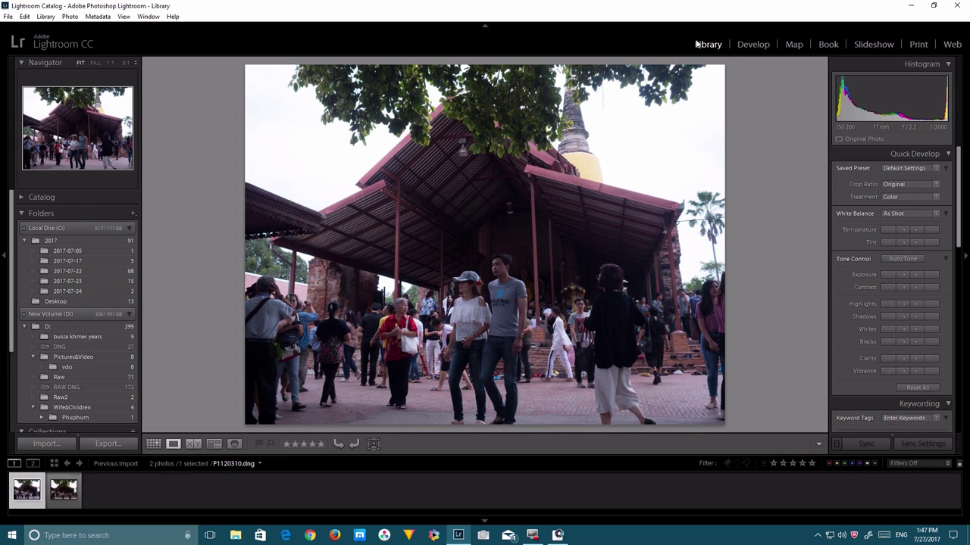
pyautogui.click(753, 44)
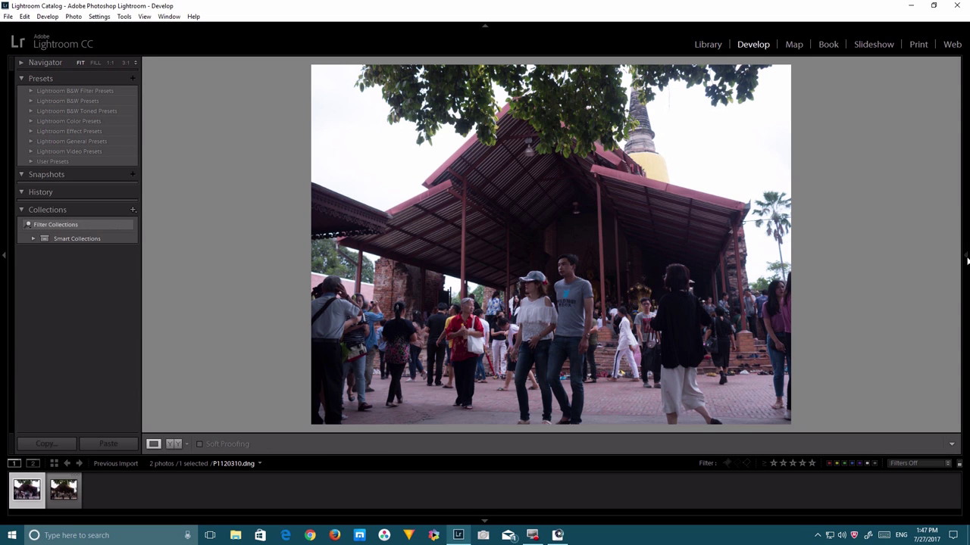
pyautogui.moveTo(966, 260)
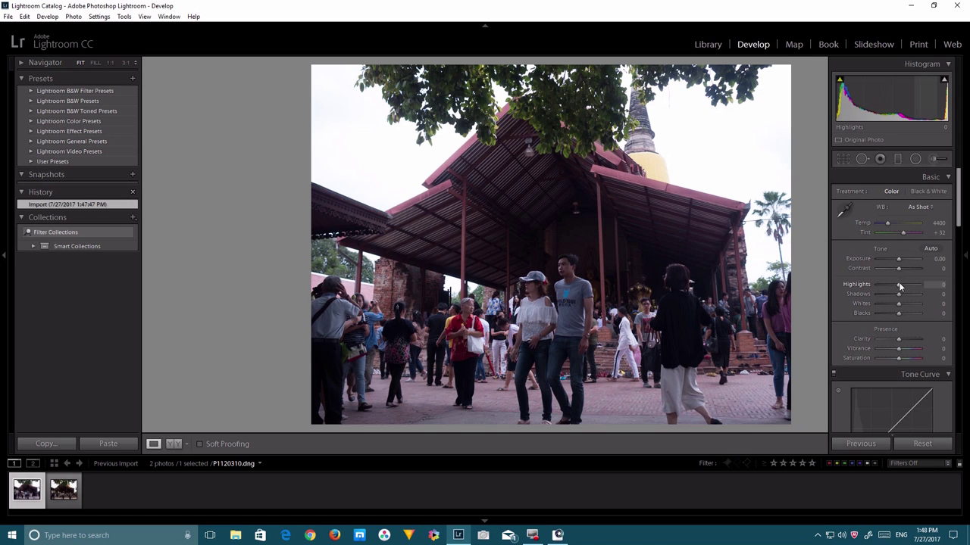
# Set P1120310.dng's Highlights to -100, Shadows +48, Whites +52 and Blacks -64
pyautogui.moveTo(898, 283); pyautogui.dragTo(875, 282)
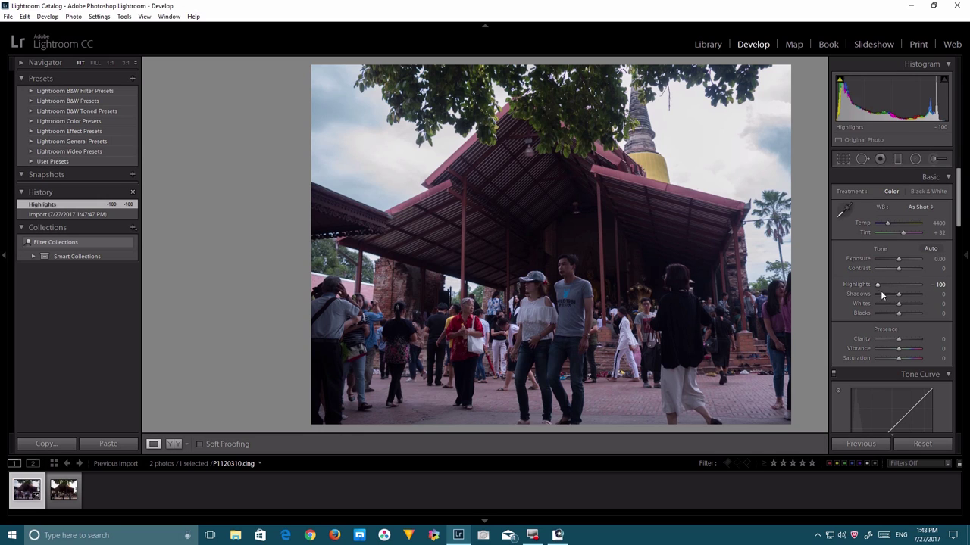
pyautogui.press('F8')
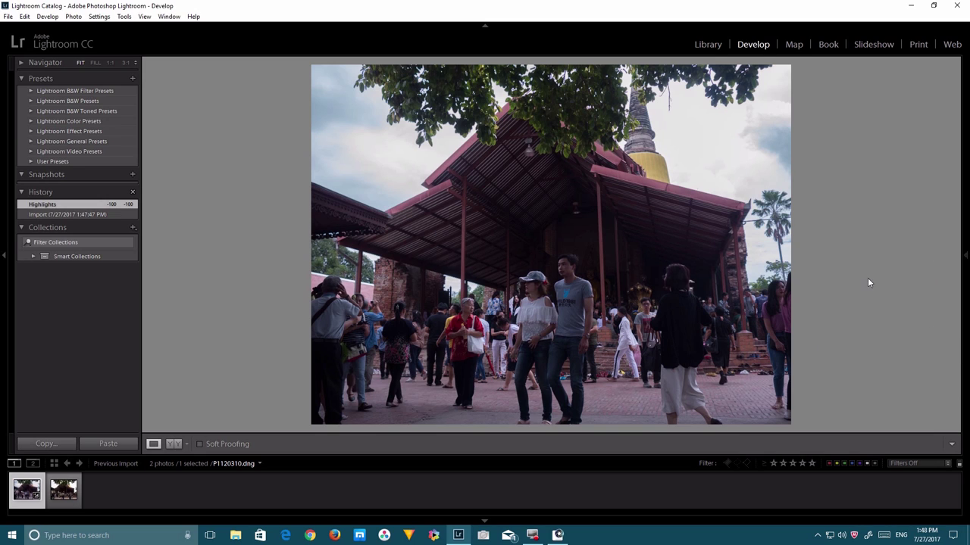
pyautogui.moveTo(966, 264)
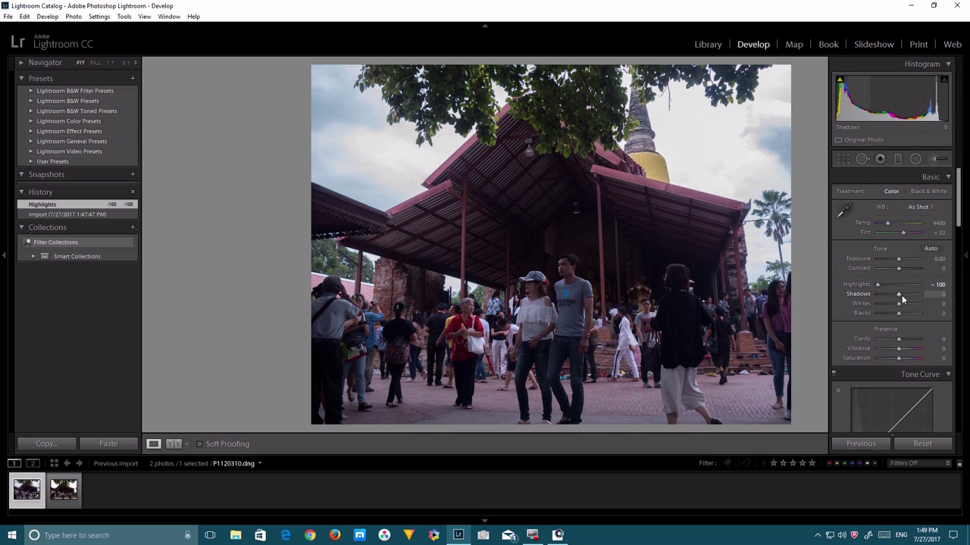
pyautogui.moveTo(899, 299); pyautogui.dragTo(911, 297)
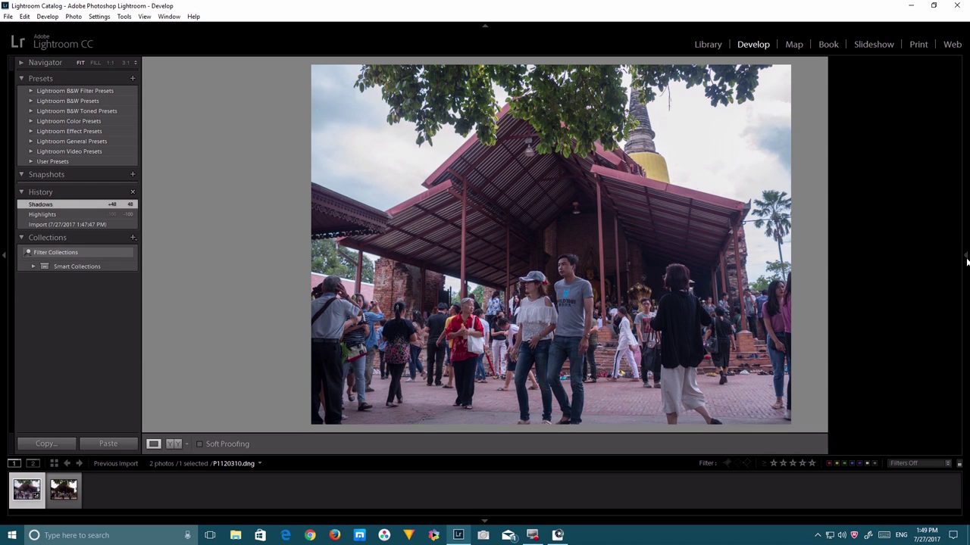
pyautogui.moveTo(898, 313)
pyautogui.mouseDown()
pyautogui.moveTo(881, 312)
pyautogui.moveTo(910, 307)
pyautogui.mouseUp()
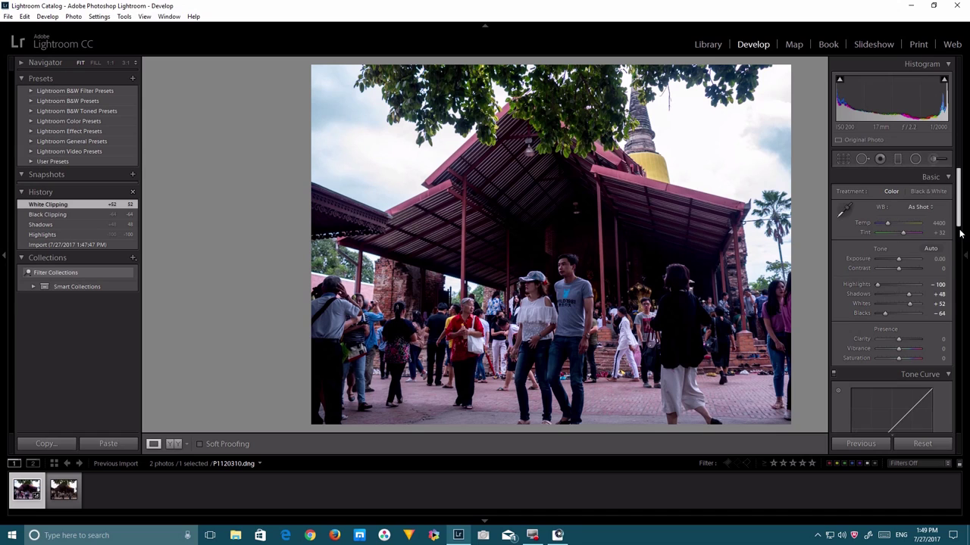
pyautogui.scroll(-2, 956, 220)
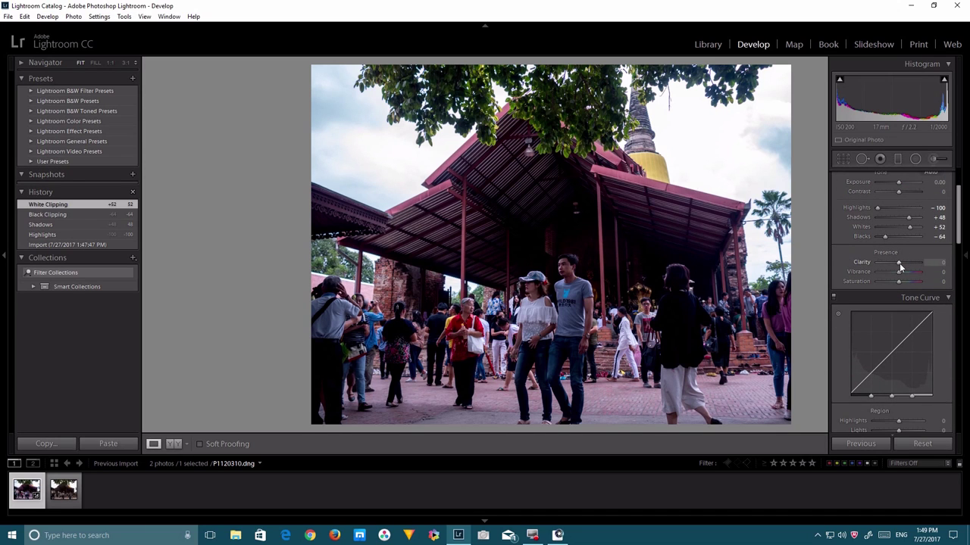
# Raise Clarity to +21 and Vibrance to +24, then zoom to 1:1 on the woman's cap
pyautogui.moveTo(900, 264); pyautogui.dragTo(905, 264)
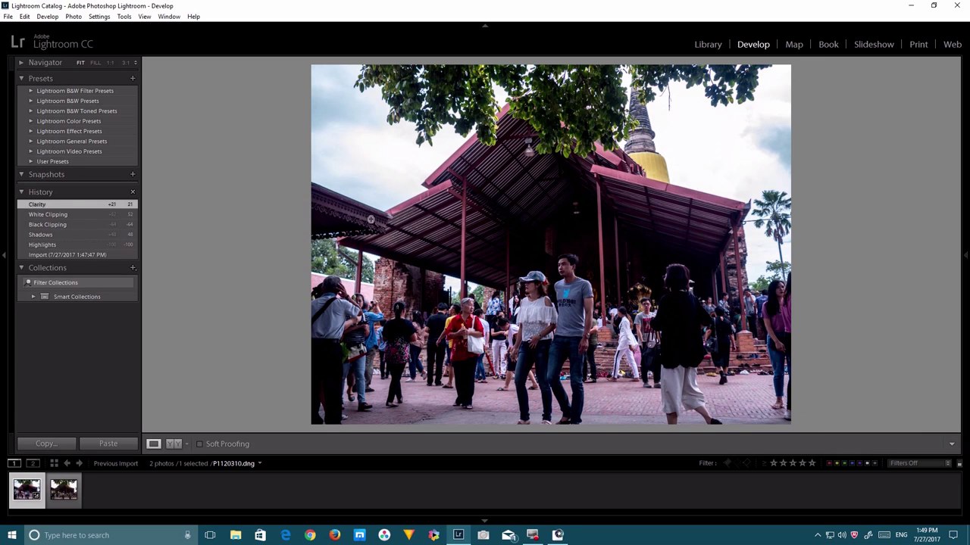
pyautogui.moveTo(966, 261)
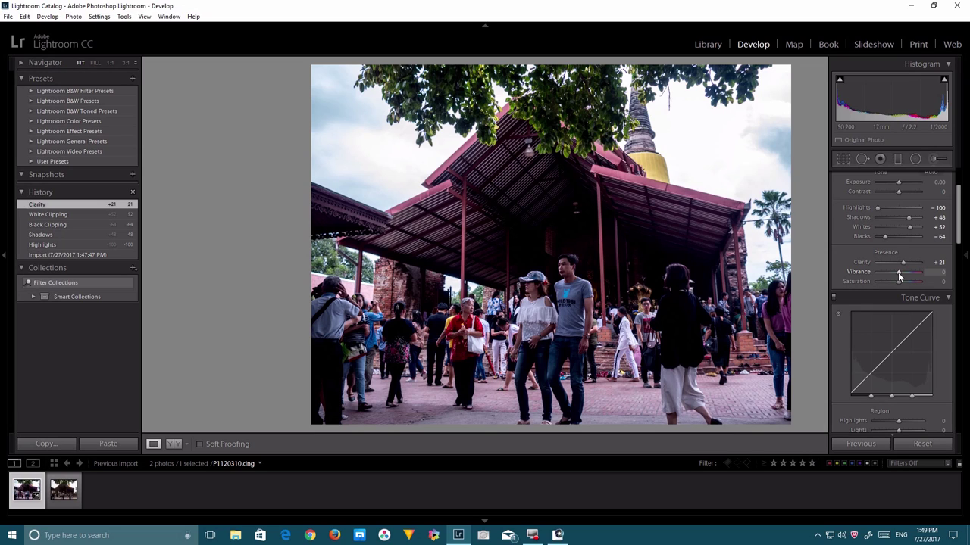
pyautogui.moveTo(899, 275); pyautogui.dragTo(903, 274)
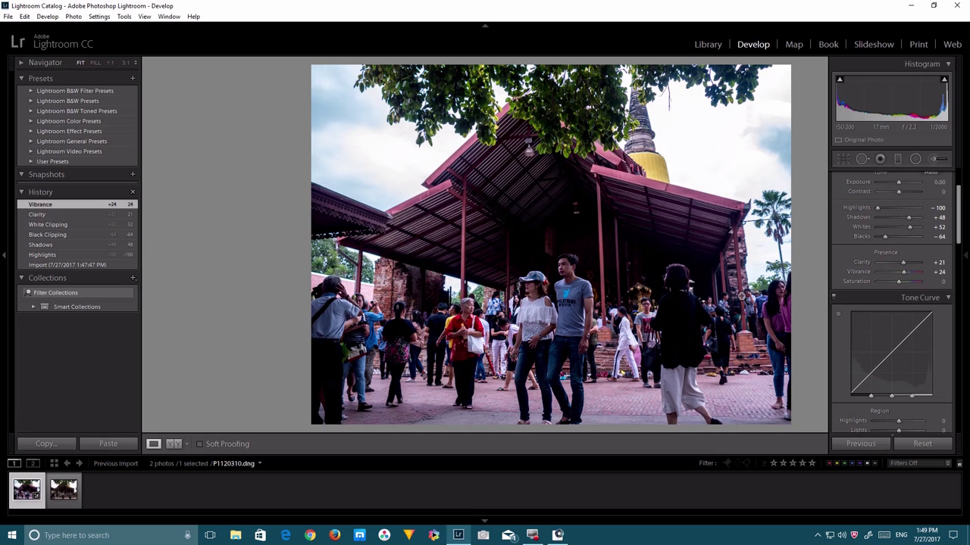
pyautogui.click(547, 280)
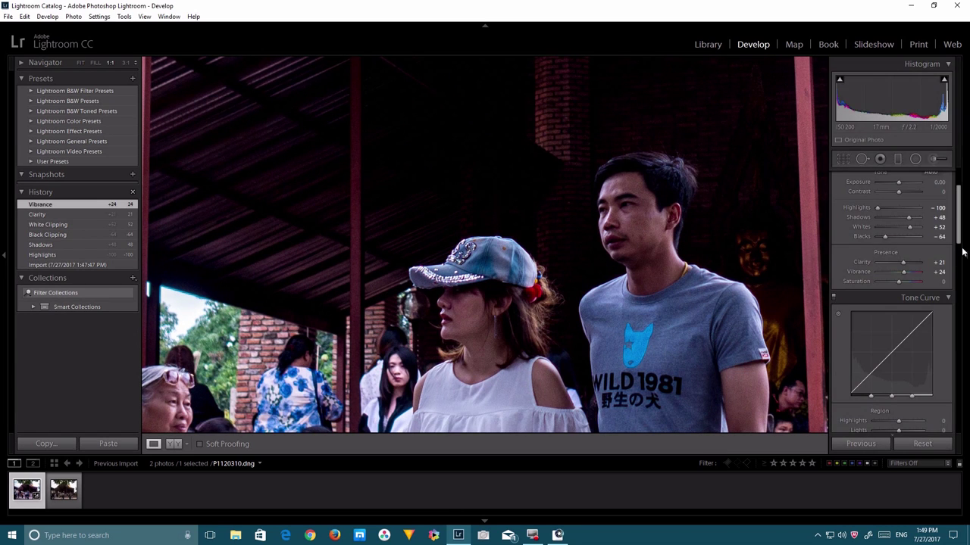
# Set Detail panel Luminance noise reduction to 42 and return to the full-photo view
pyautogui.scroll(-2, 959, 239)
pyautogui.moveTo(958, 240); pyautogui.dragTo(958, 326)
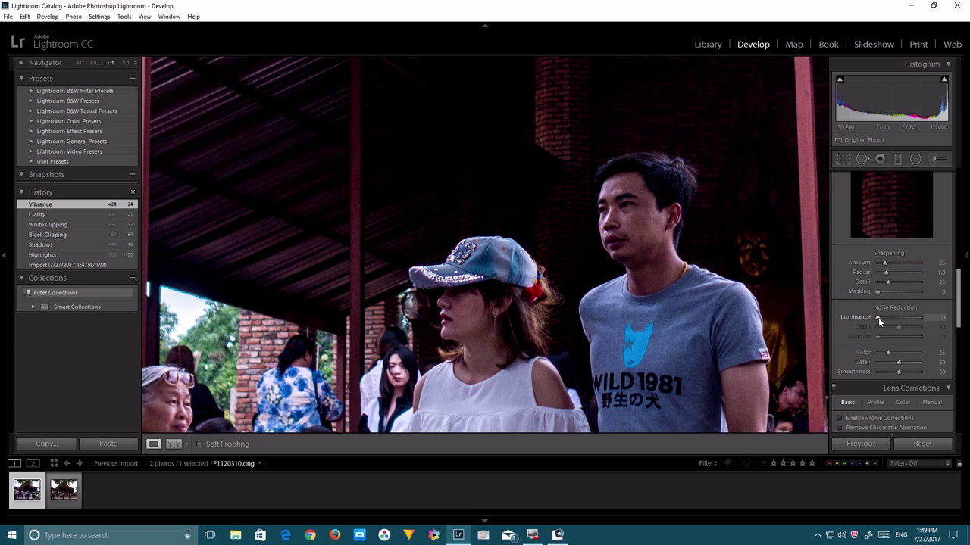
pyautogui.moveTo(878, 317); pyautogui.dragTo(883, 317)
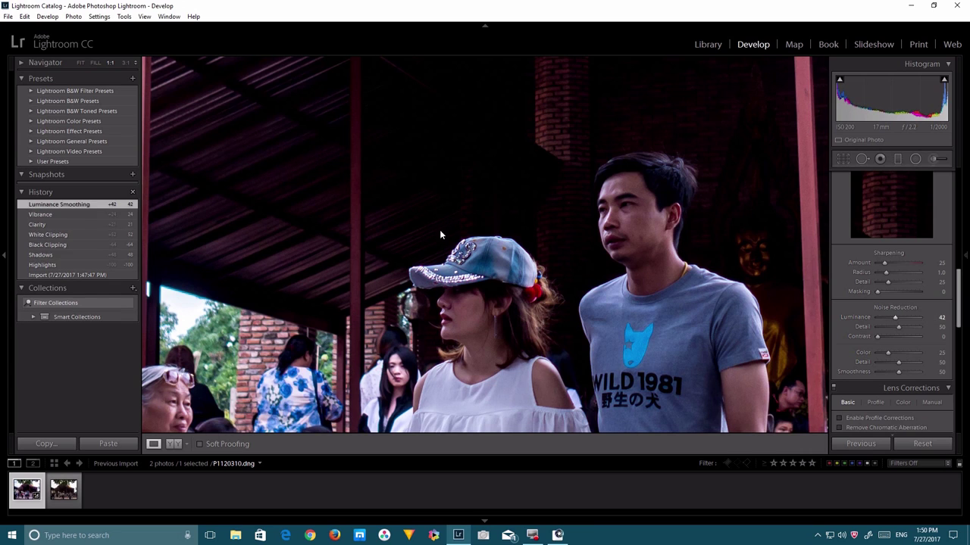
pyautogui.press('F8')
pyautogui.click(509, 287)
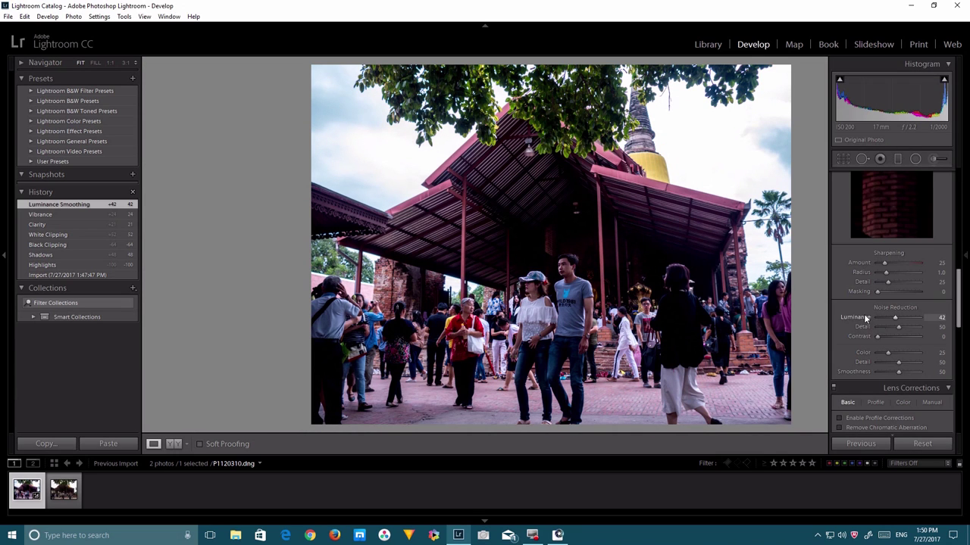
pyautogui.moveTo(966, 259)
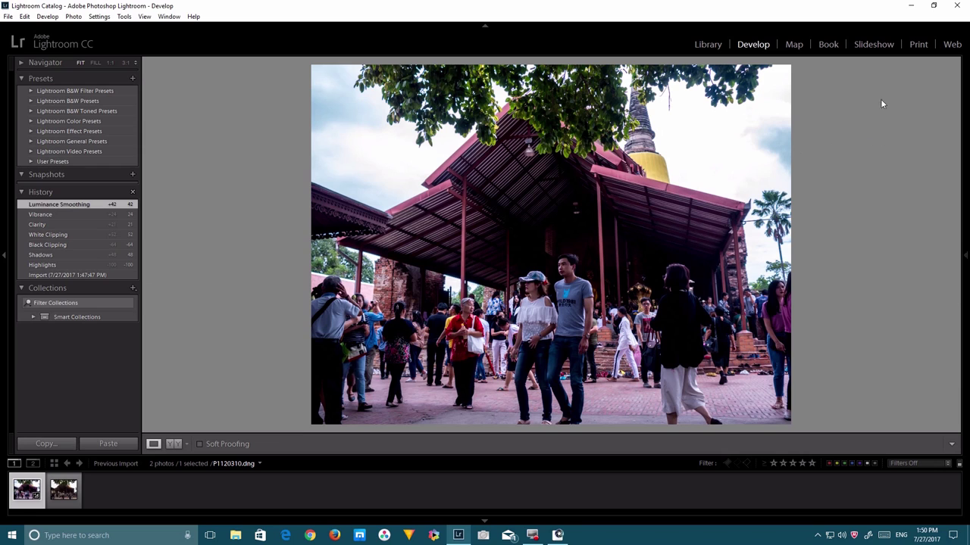
pyautogui.moveTo(965, 196)
pyautogui.moveTo(959, 288)
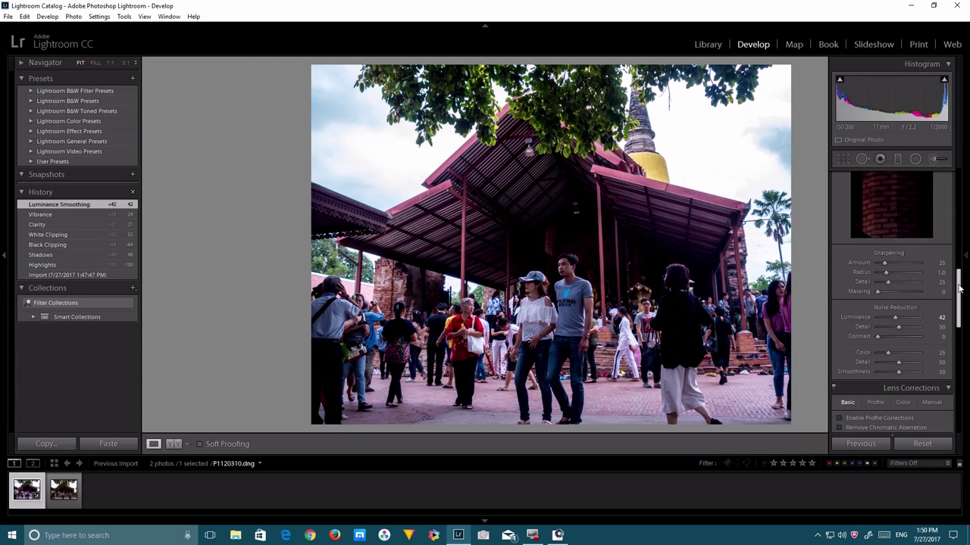
pyautogui.moveTo(959, 288); pyautogui.dragTo(960, 318)
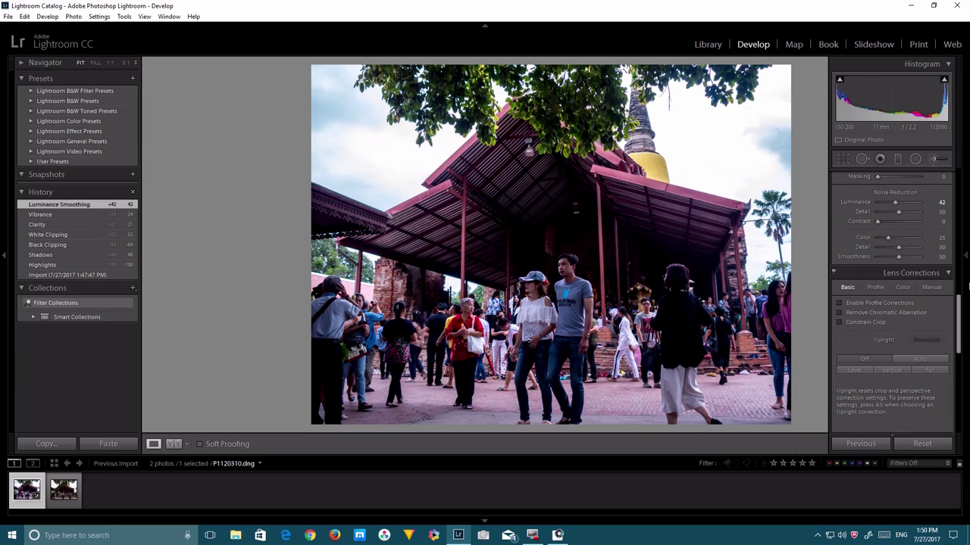
# Raise the Sharpening Amount to 34, checking the couple at 1:1 before zooming out
pyautogui.click(962, 303)
pyautogui.moveTo(961, 303); pyautogui.dragTo(959, 276)
pyautogui.moveTo(884, 255); pyautogui.dragTo(886, 252)
pyautogui.click(492, 276)
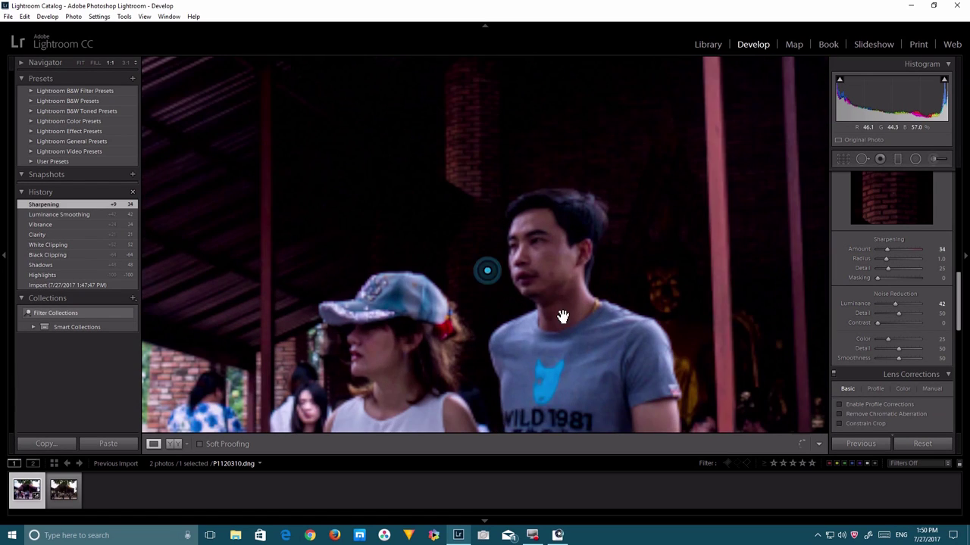
pyautogui.scroll(-2, 550, 285)
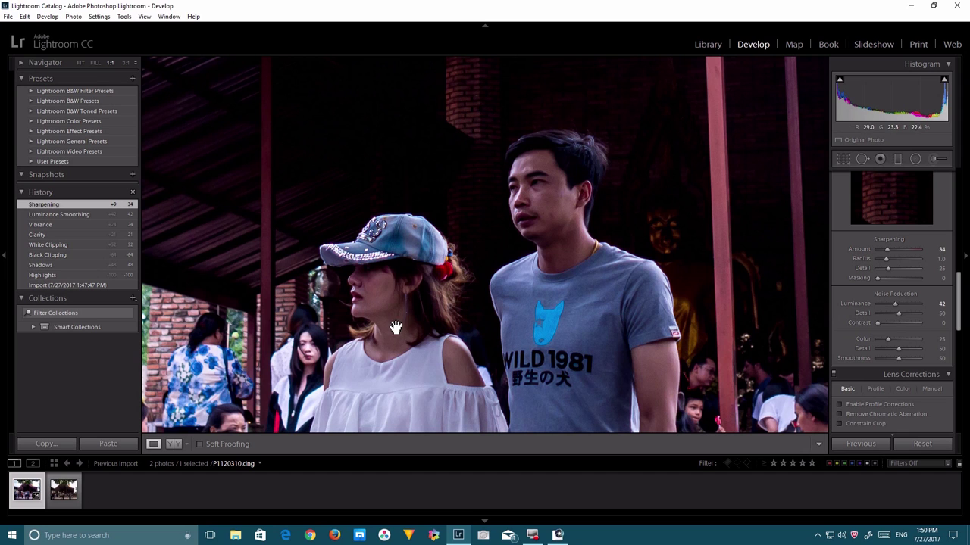
pyautogui.click(545, 275)
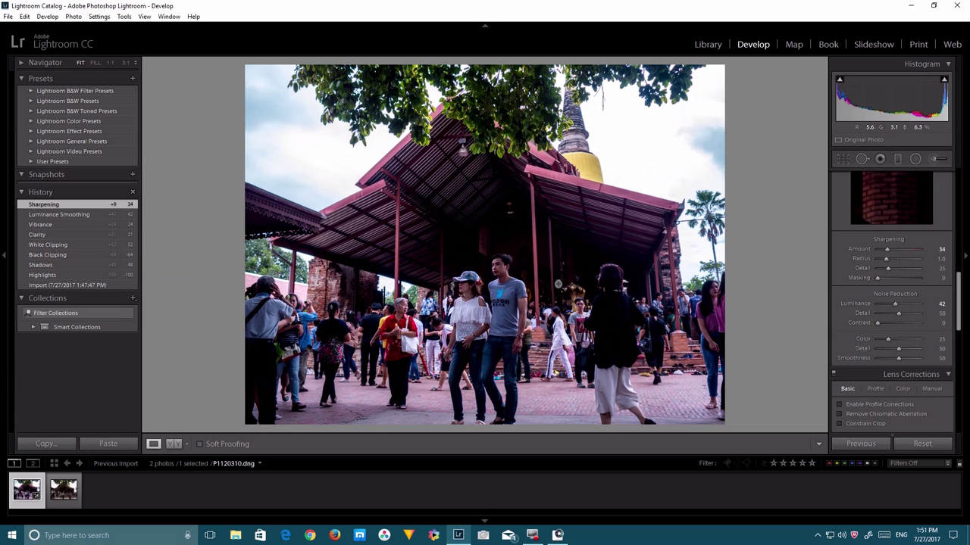
pyautogui.click(506, 285)
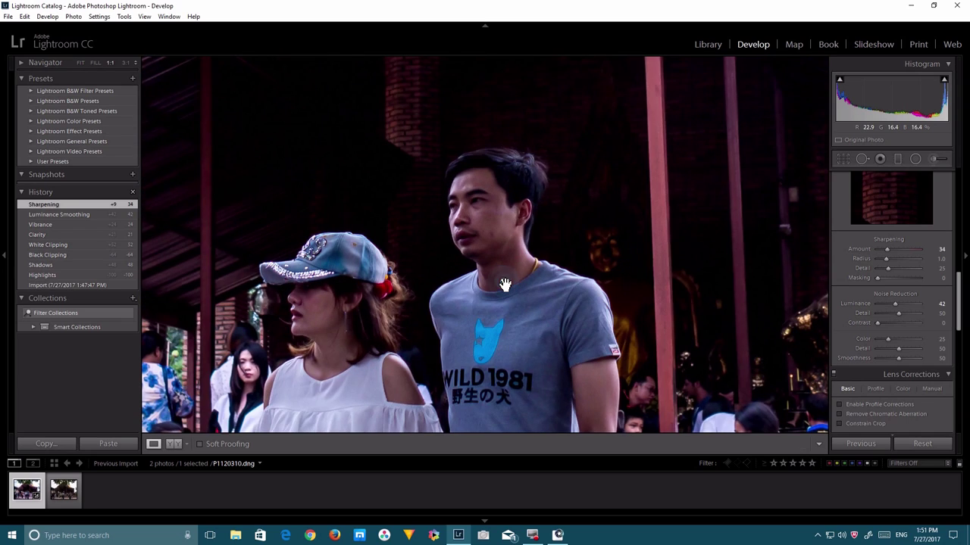